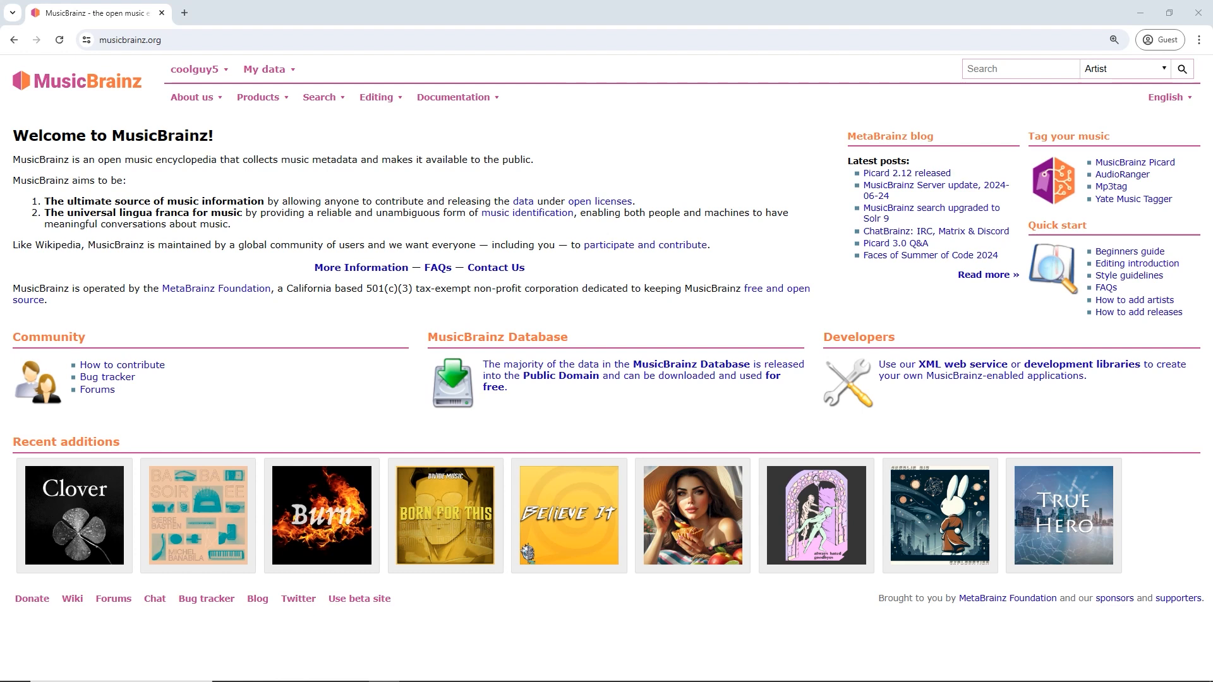
# Step: Search the events for "last survivors" and open the The Last Survivors (2023-07-16) concert
pyautogui.click(1100, 71)
pyautogui.click(1100, 70)
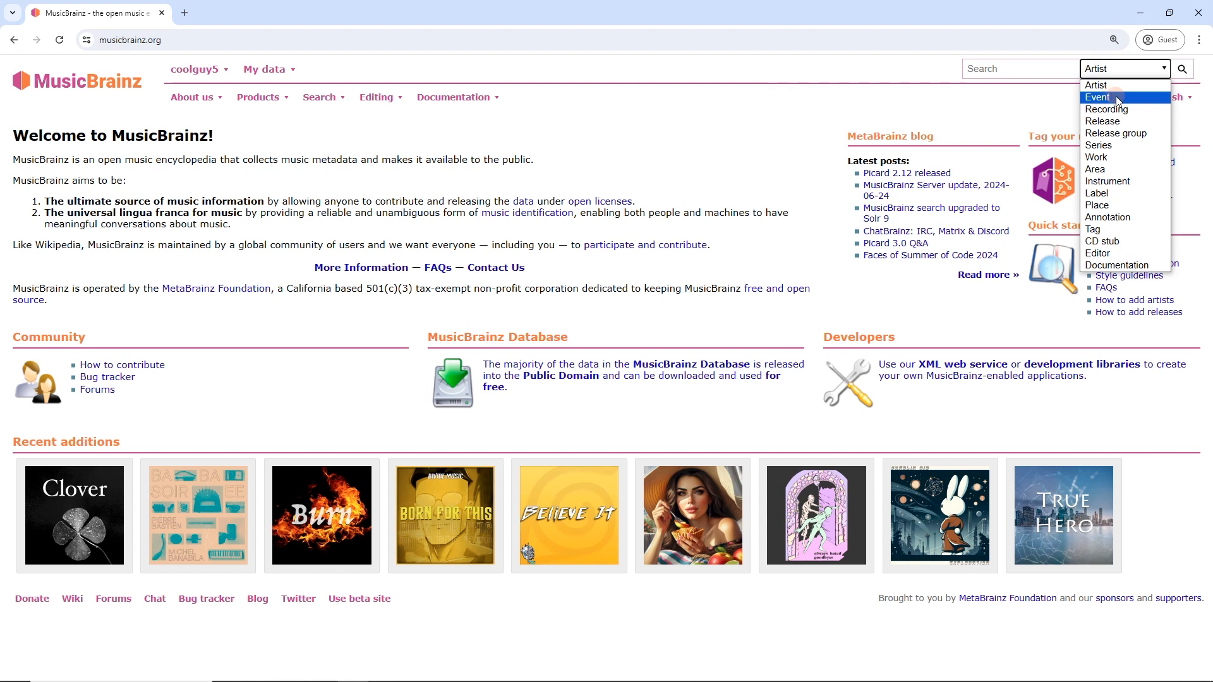
pyautogui.click(1115, 96)
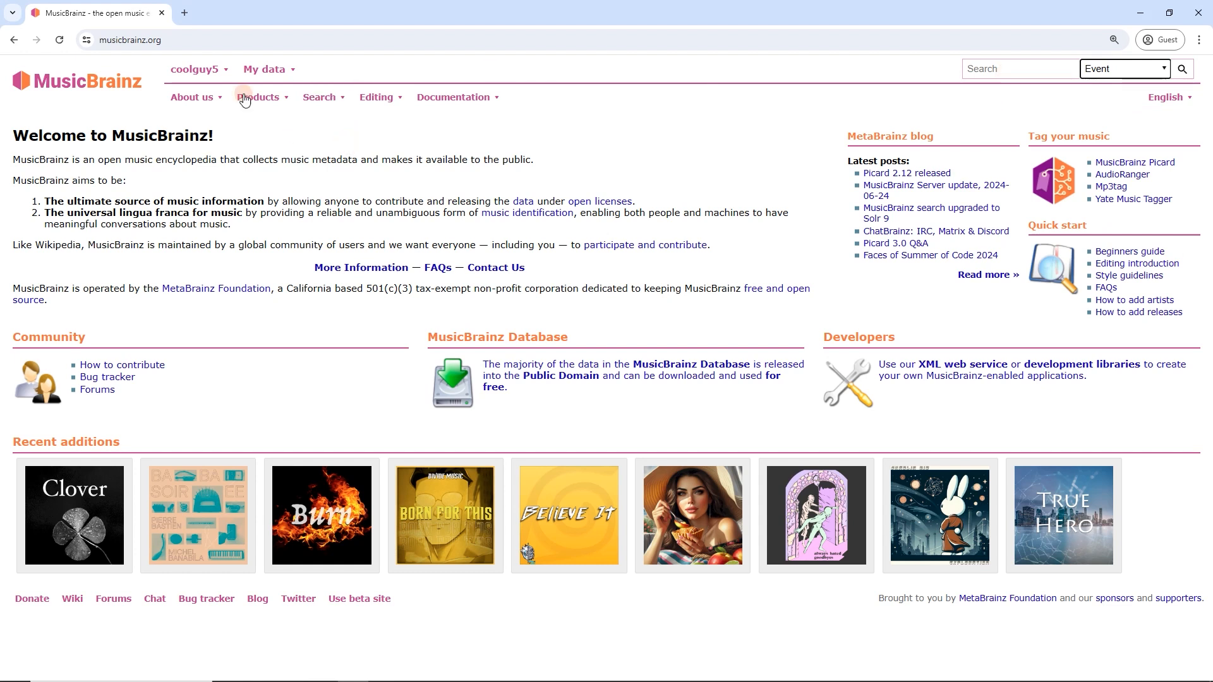
pyautogui.click(1018, 74)
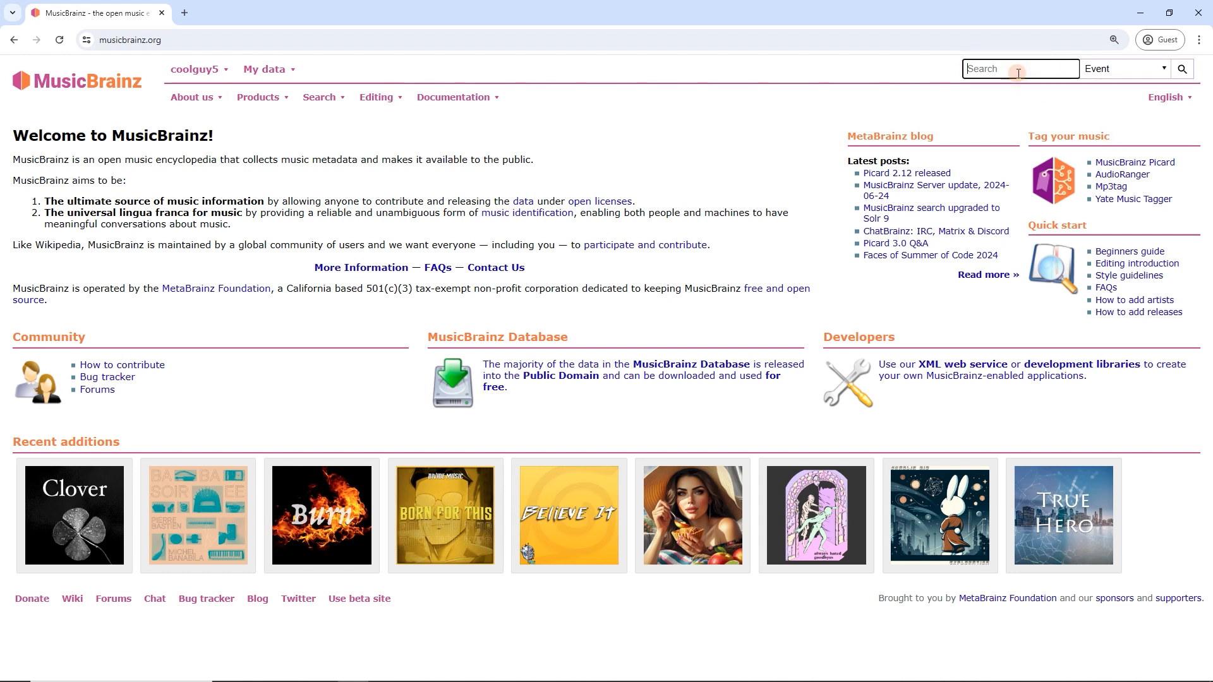
pyautogui.write('last survivors')
pyautogui.press('Return')
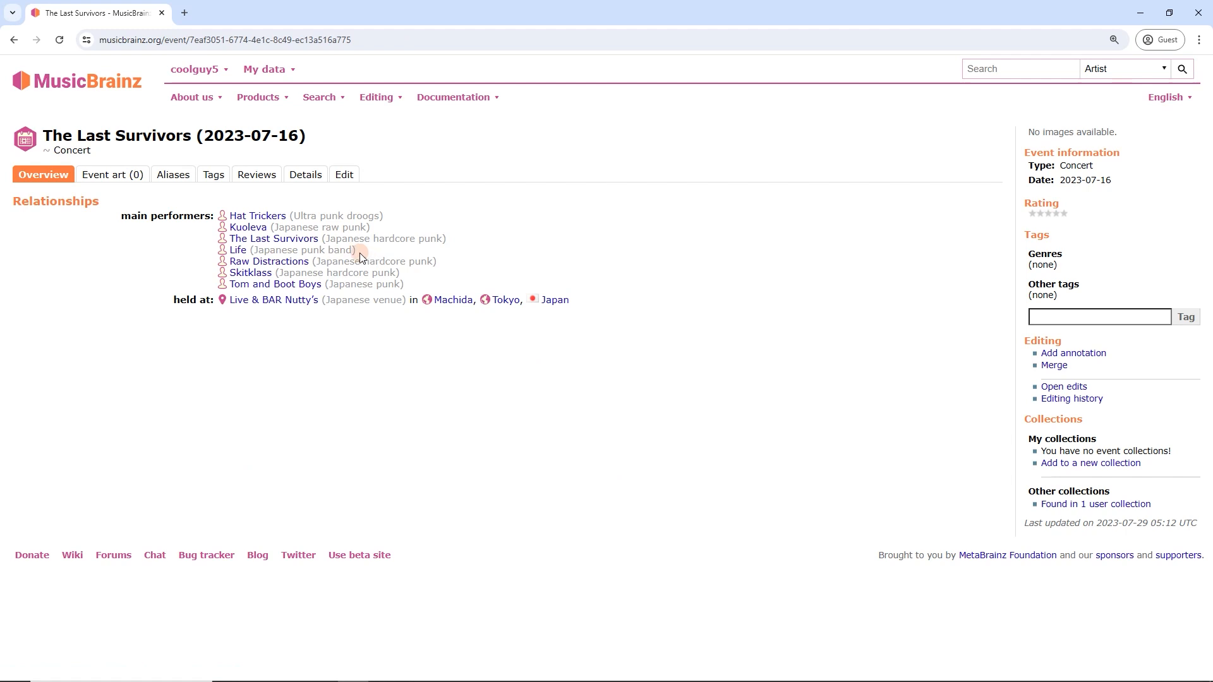
# Step: Start adding event art to the concert and choose last survivors.jpg as the first image
pyautogui.click(117, 181)
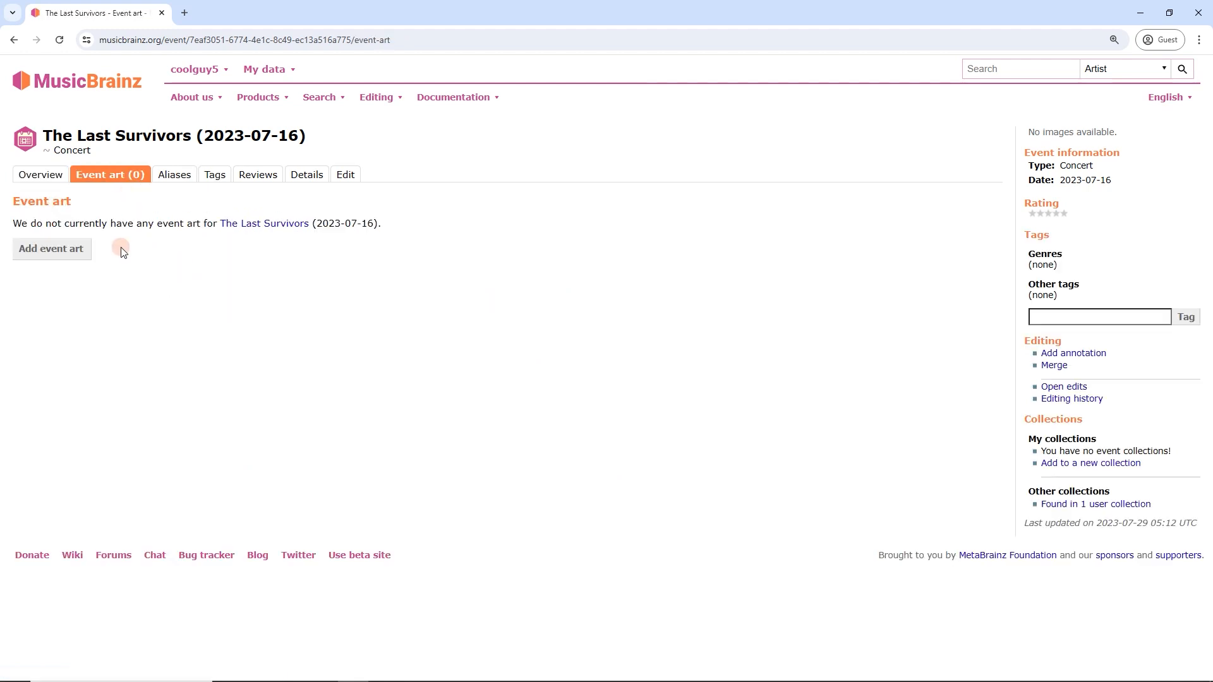
pyautogui.click(64, 250)
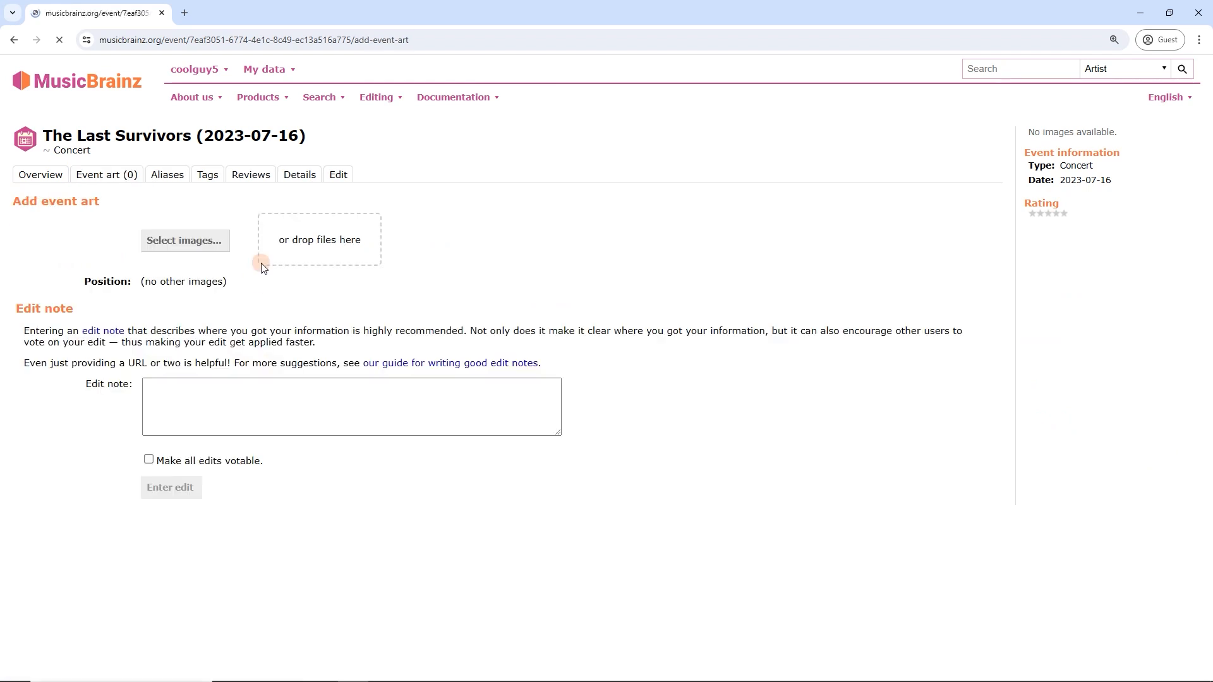
pyautogui.click(199, 245)
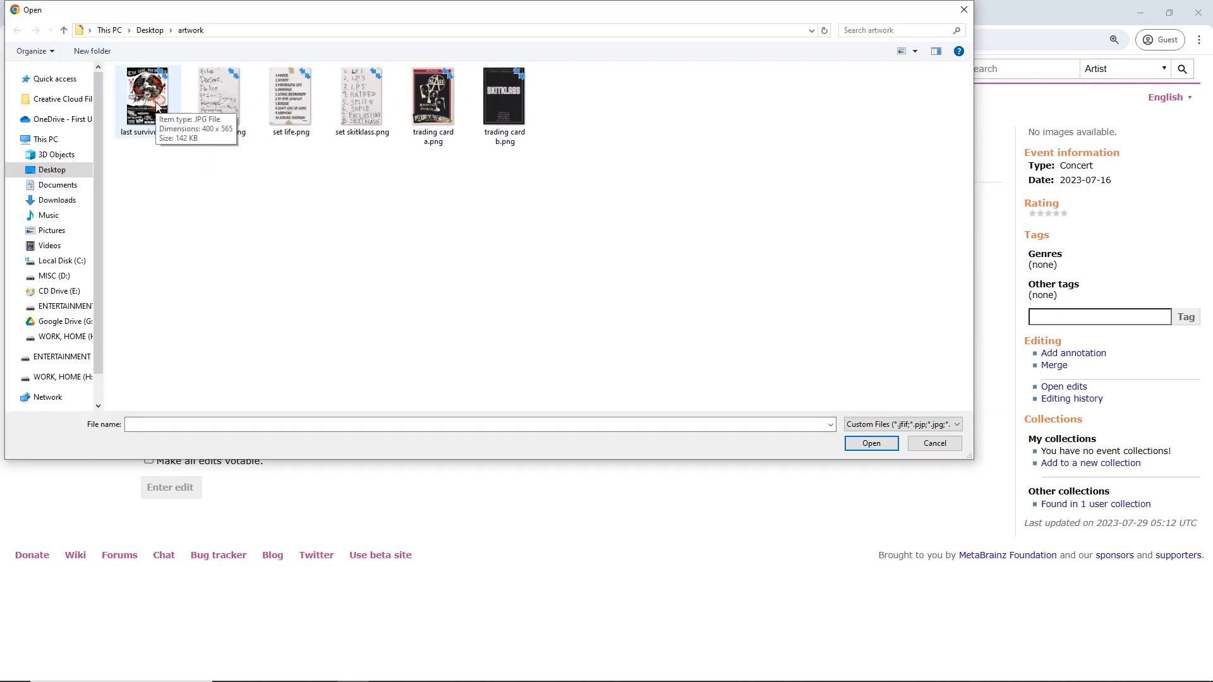
pyautogui.click(149, 98)
pyautogui.click(873, 444)
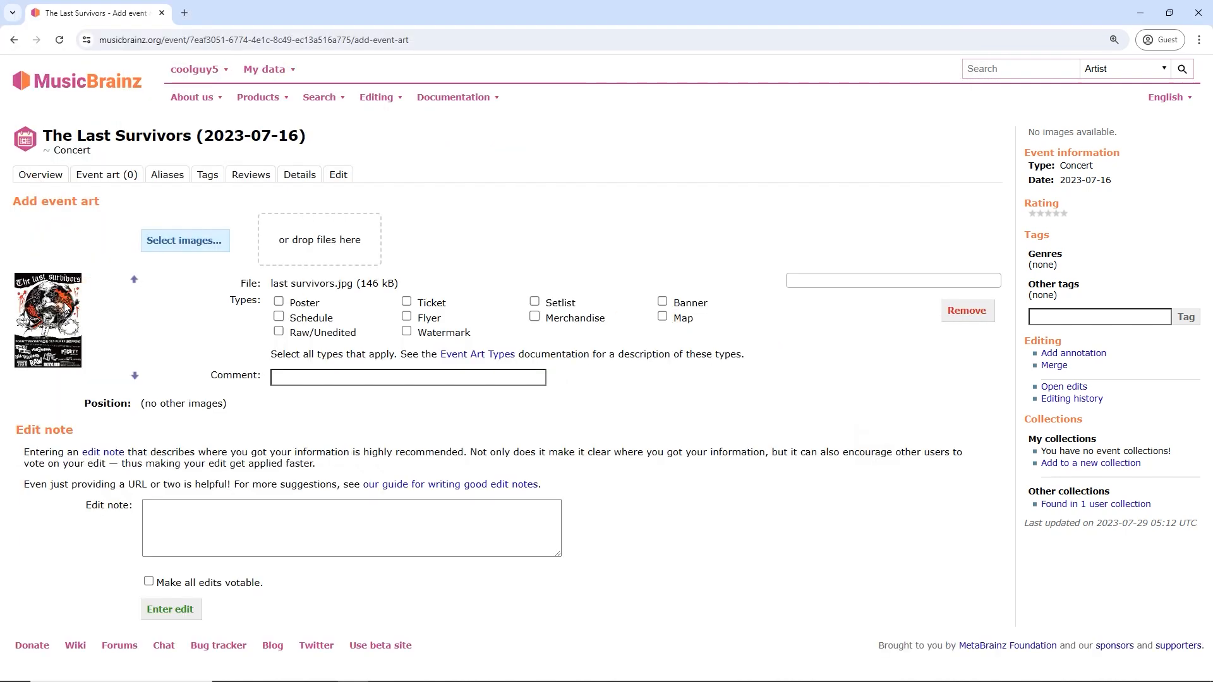
# Step: Assign the Poster type to the last survivors.jpg image
pyautogui.click(87, 279)
pyautogui.click(279, 284)
pyautogui.click(272, 302)
pyautogui.click(280, 304)
pyautogui.click(298, 375)
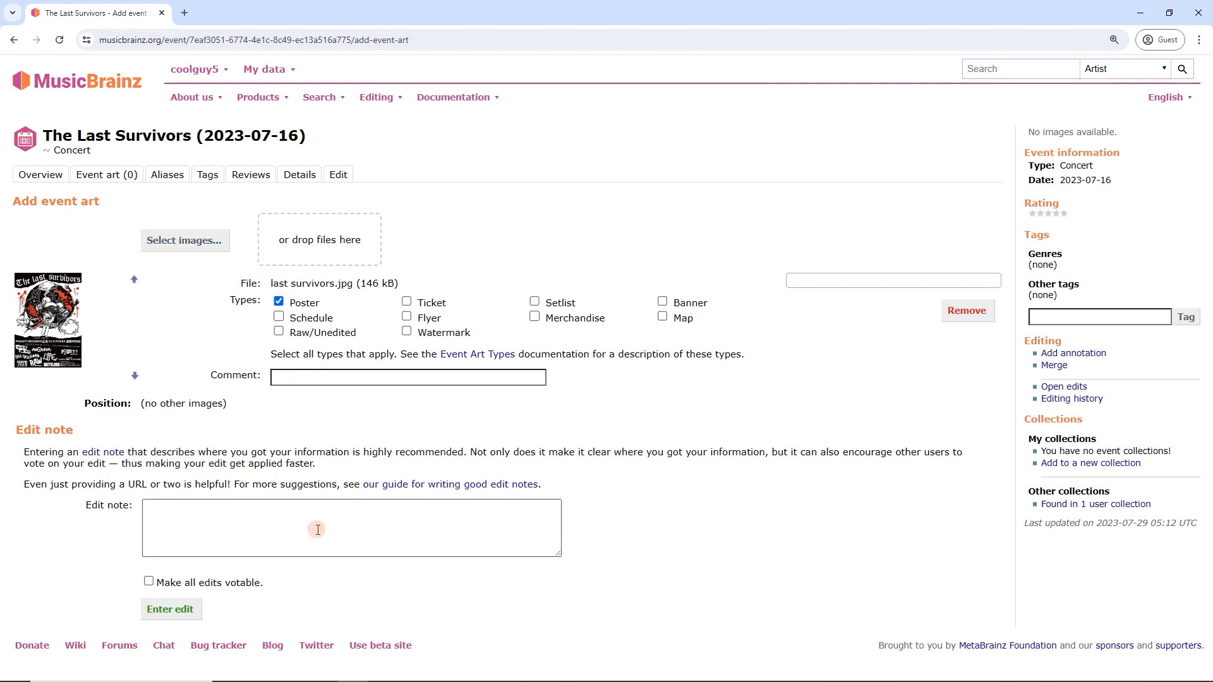
# Step: Enter "google image search sourced" as the edit note
pyautogui.click(409, 542)
pyautogui.click(302, 529)
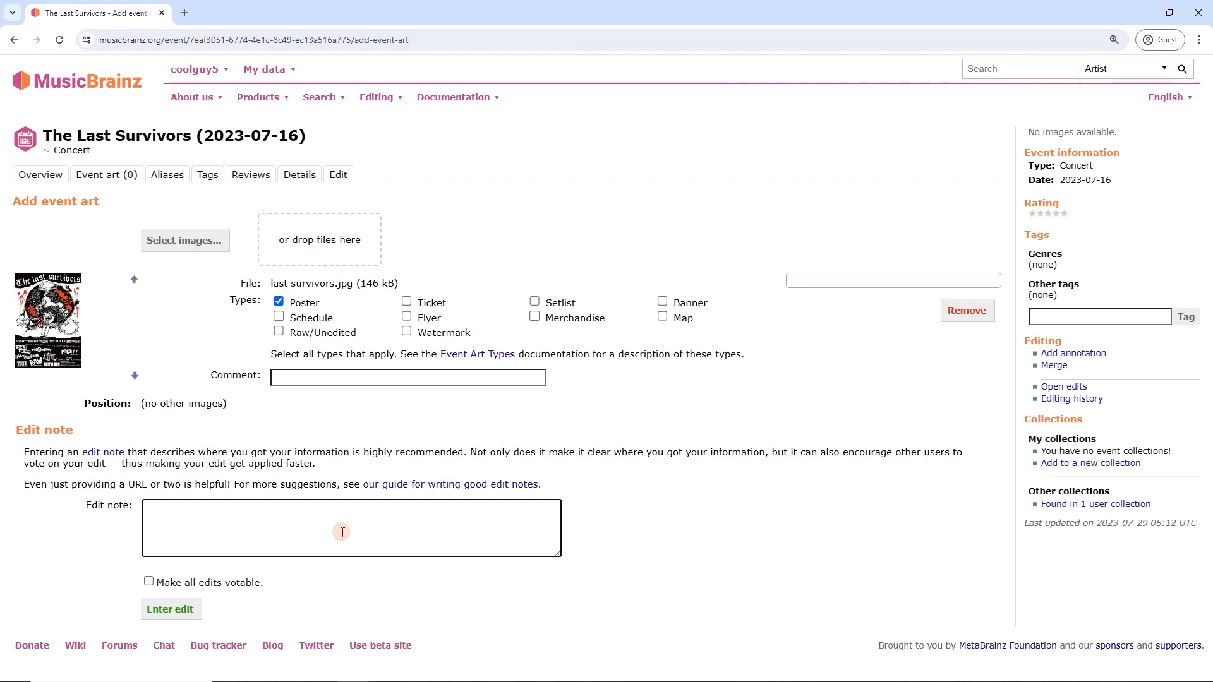
pyautogui.write('internet sourced')
pyautogui.hotkey('ctrl', 'a')
pyautogui.press('BackSpace')
pyautogui.write('google image search sour')
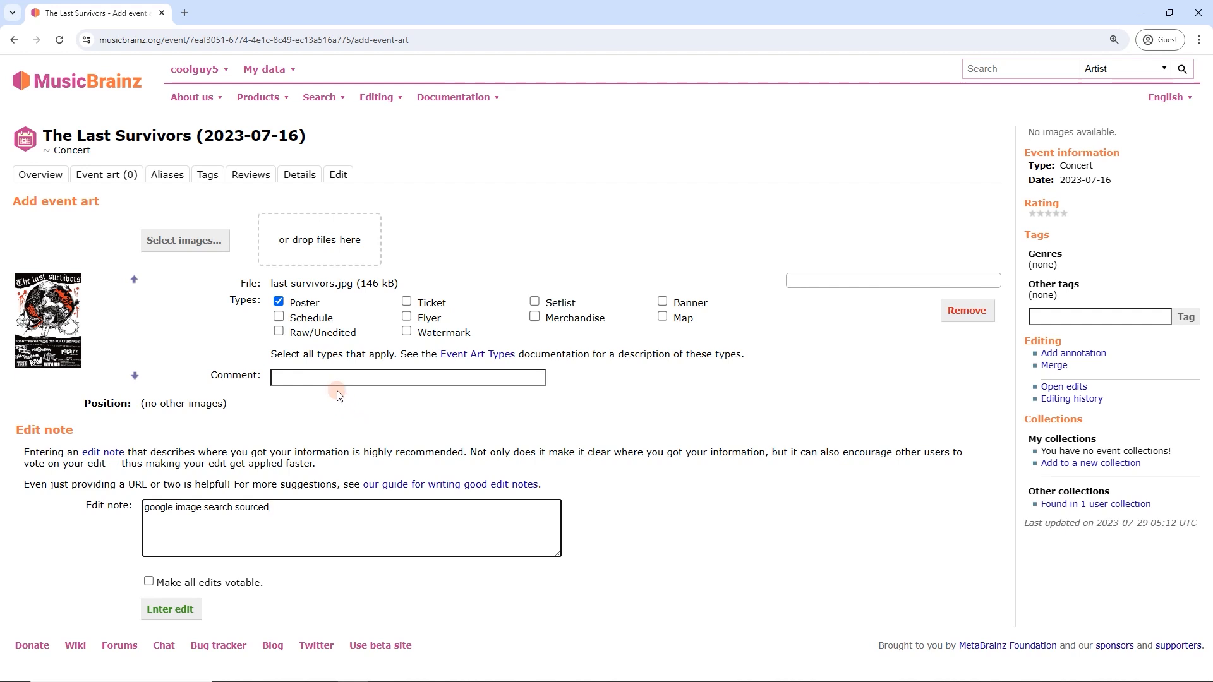
# Step: Add trading card a.png and trading card b.png from the artwork folder to the event art
pyautogui.click(187, 246)
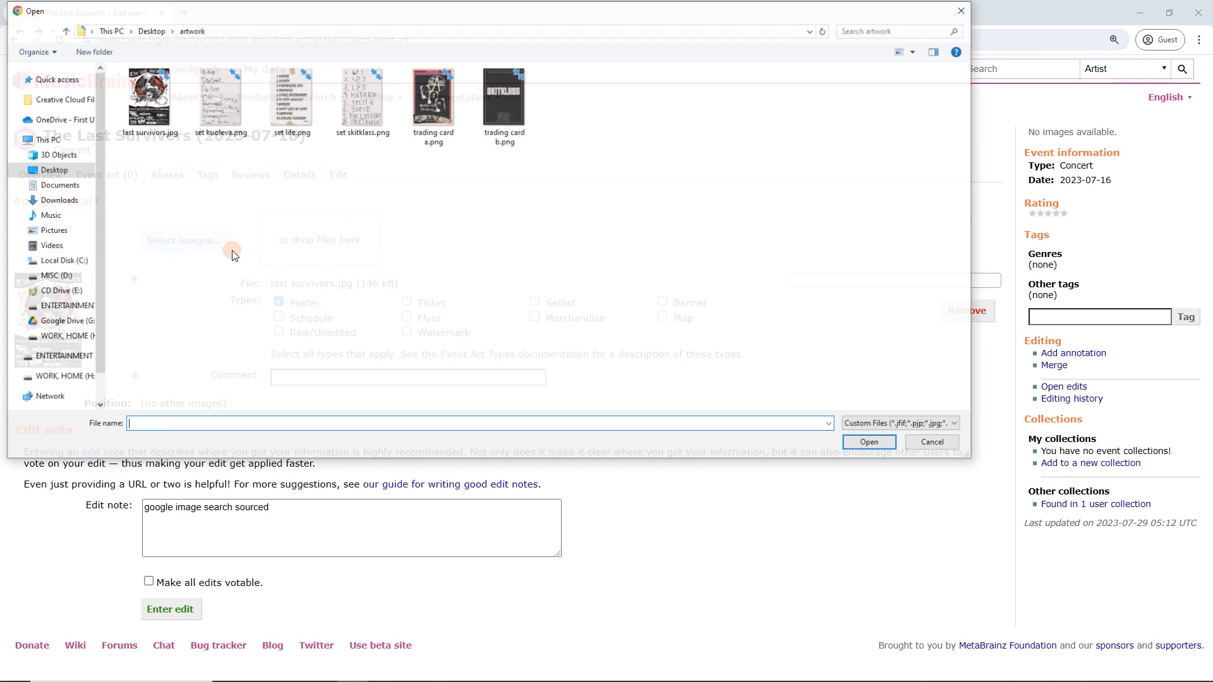
pyautogui.moveTo(429, 190); pyautogui.dragTo(513, 120)
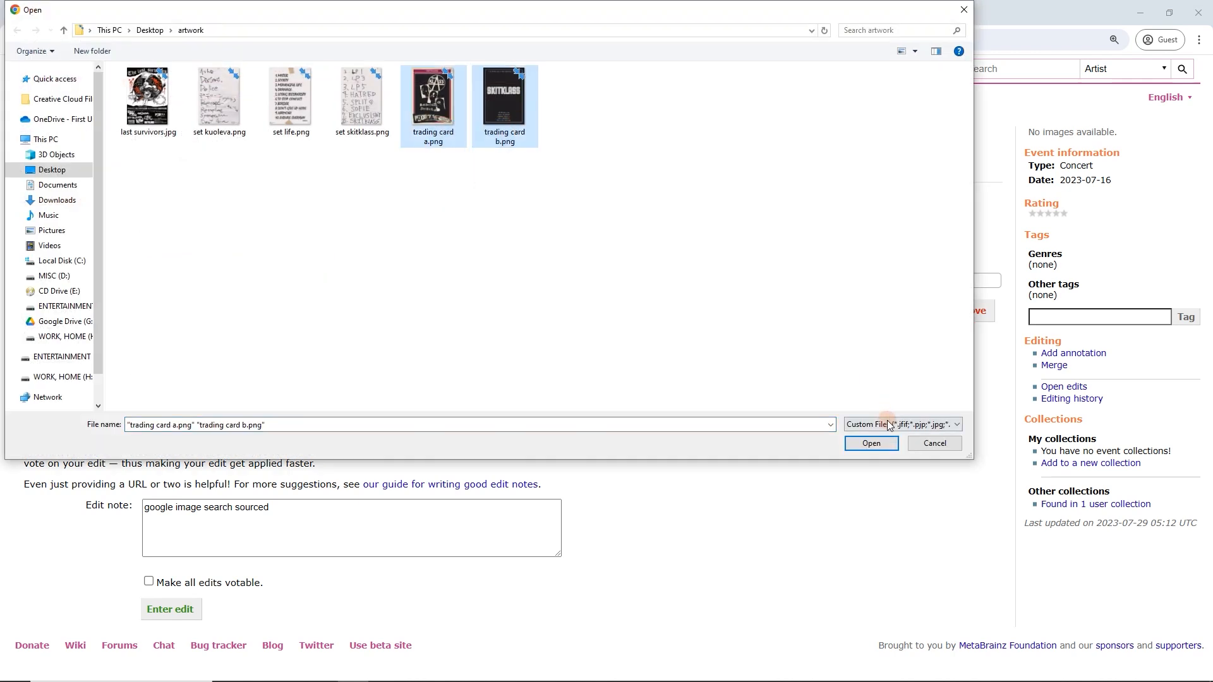
pyautogui.click(871, 443)
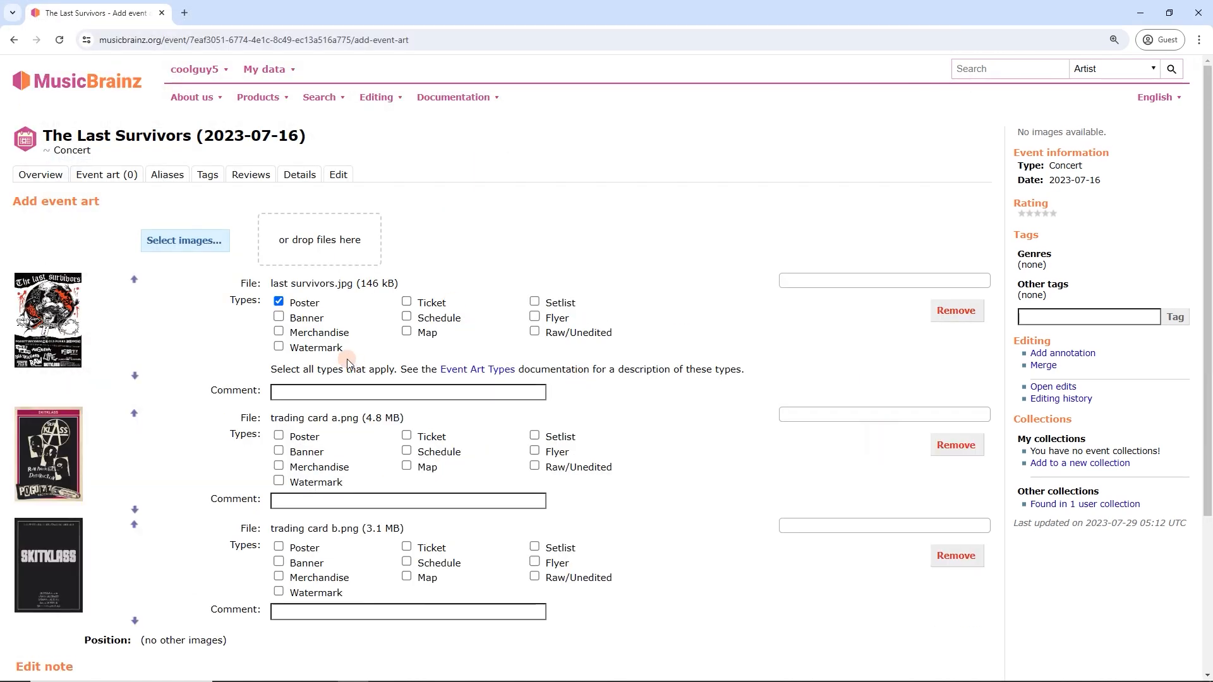
# Step: Assign the Merchandise type to both trading card images
pyautogui.scroll(-1, 212, 402)
pyautogui.scroll(-1, 217, 398)
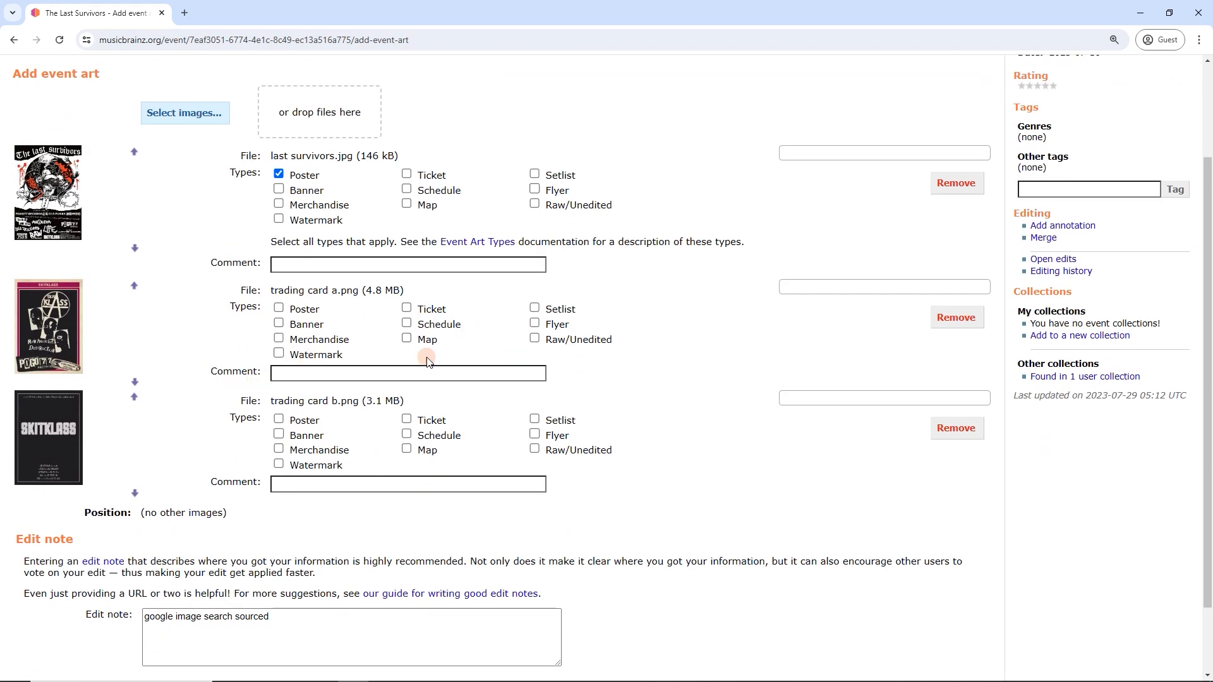
pyautogui.click(318, 341)
pyautogui.click(332, 449)
# Step: Comment trading card a.png as "trading card front" and trading card b.png as "trading card back"
pyautogui.click(341, 373)
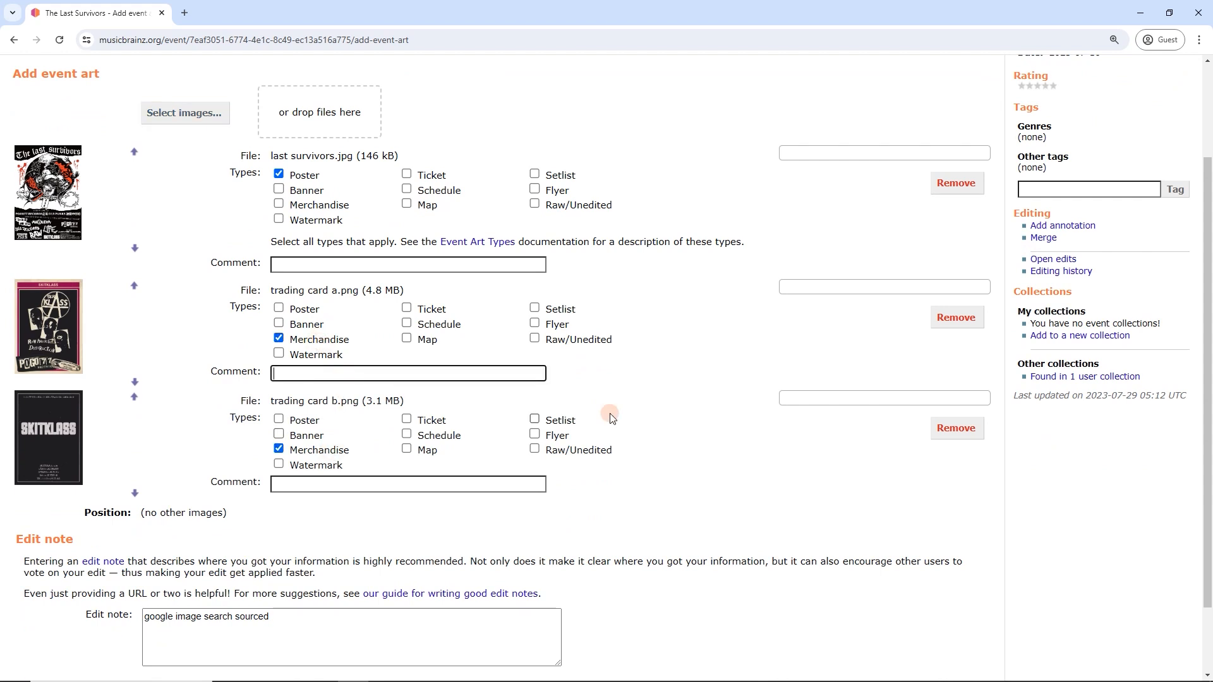
pyautogui.write('trading card front')
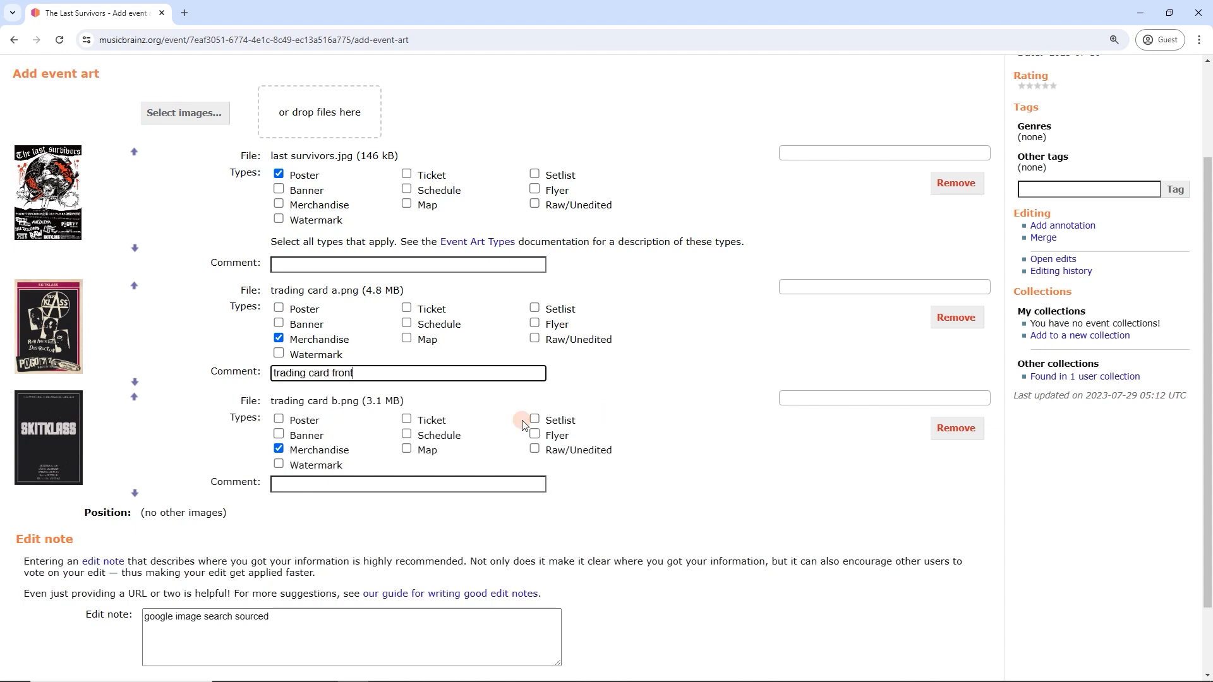
pyautogui.click(386, 484)
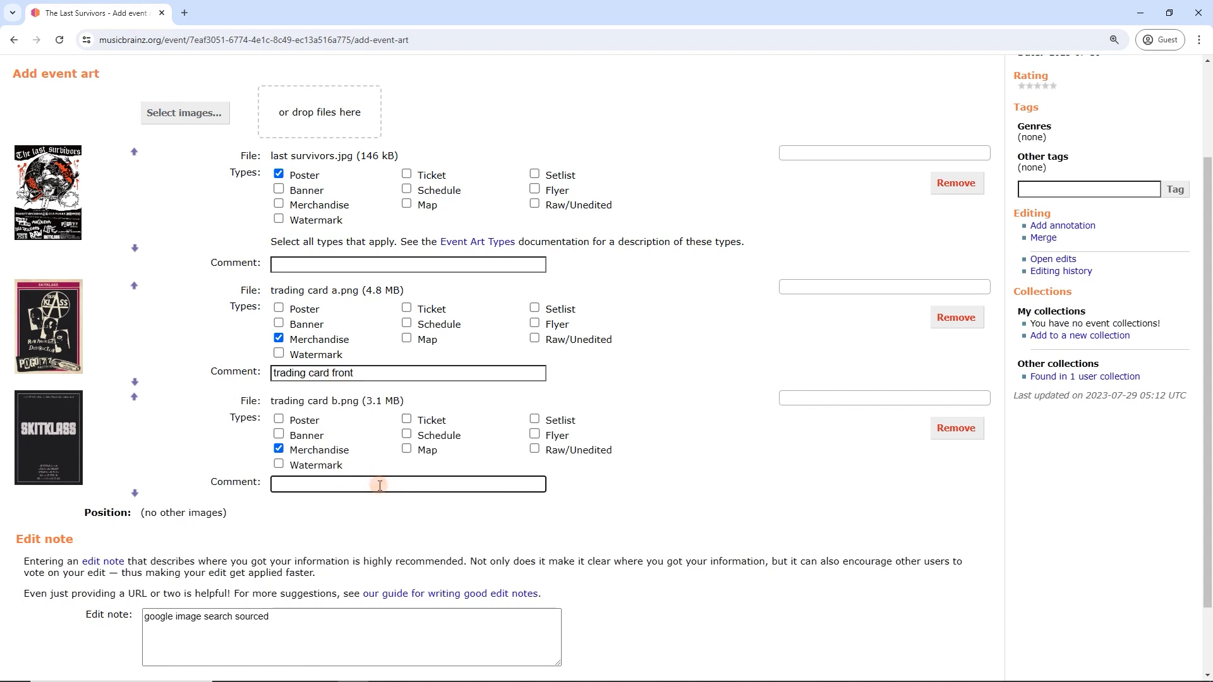
pyautogui.write('trading card back')
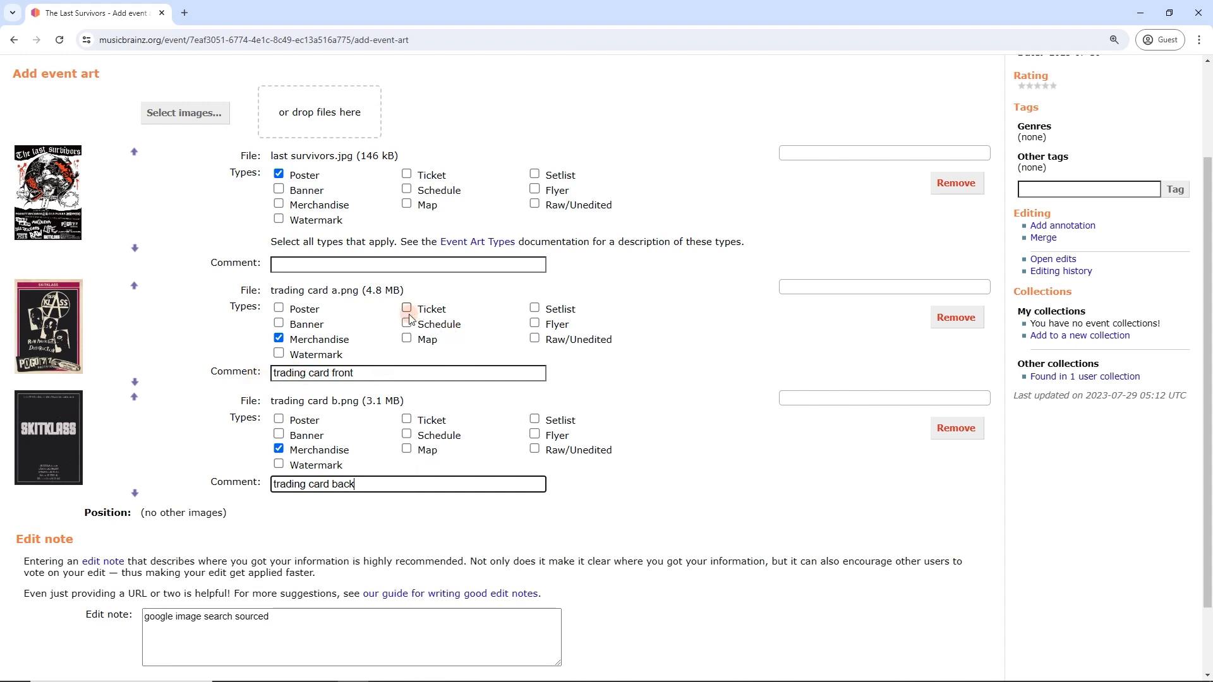
# Step: Consult the Event Art Types documentation for the descriptions of the image types, and return to the event art form
pyautogui.middleClick(477, 247)
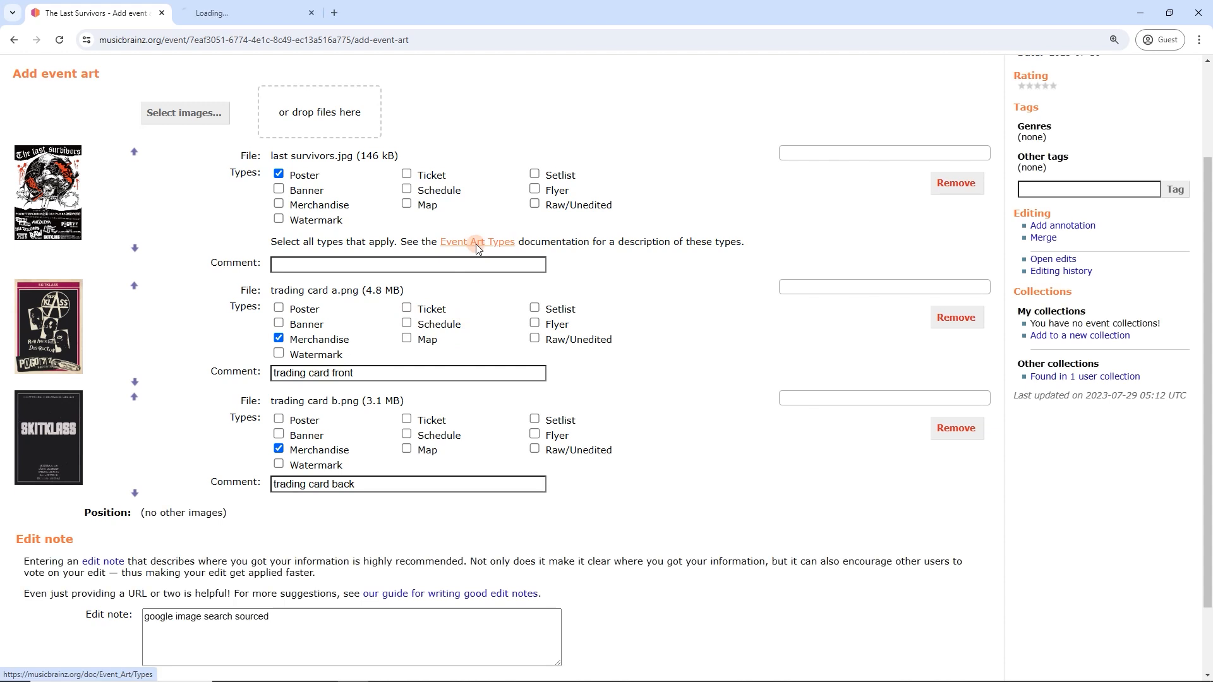
pyautogui.click(270, 14)
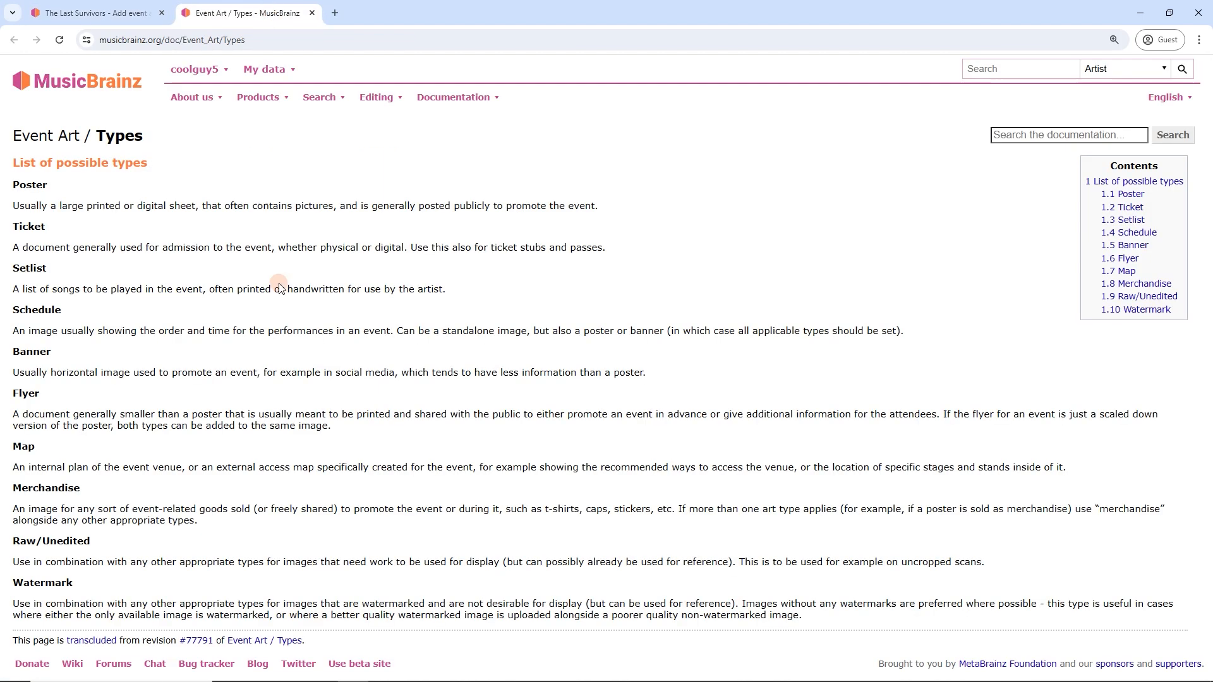
pyautogui.click(312, 13)
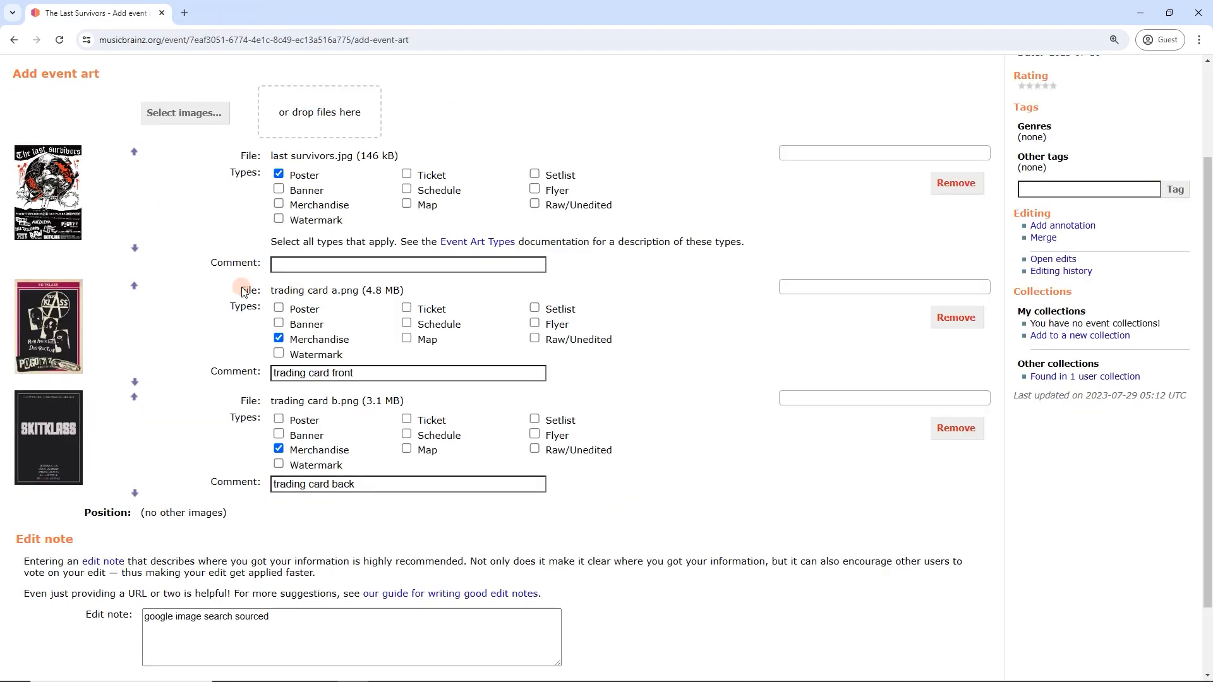
# Step: Add set kuoleva.png, set life.png and set skitklass.png from the artwork folder to the event art
pyautogui.click(196, 124)
pyautogui.click(197, 124)
pyautogui.moveTo(370, 222); pyautogui.dragTo(217, 65)
pyautogui.click(870, 444)
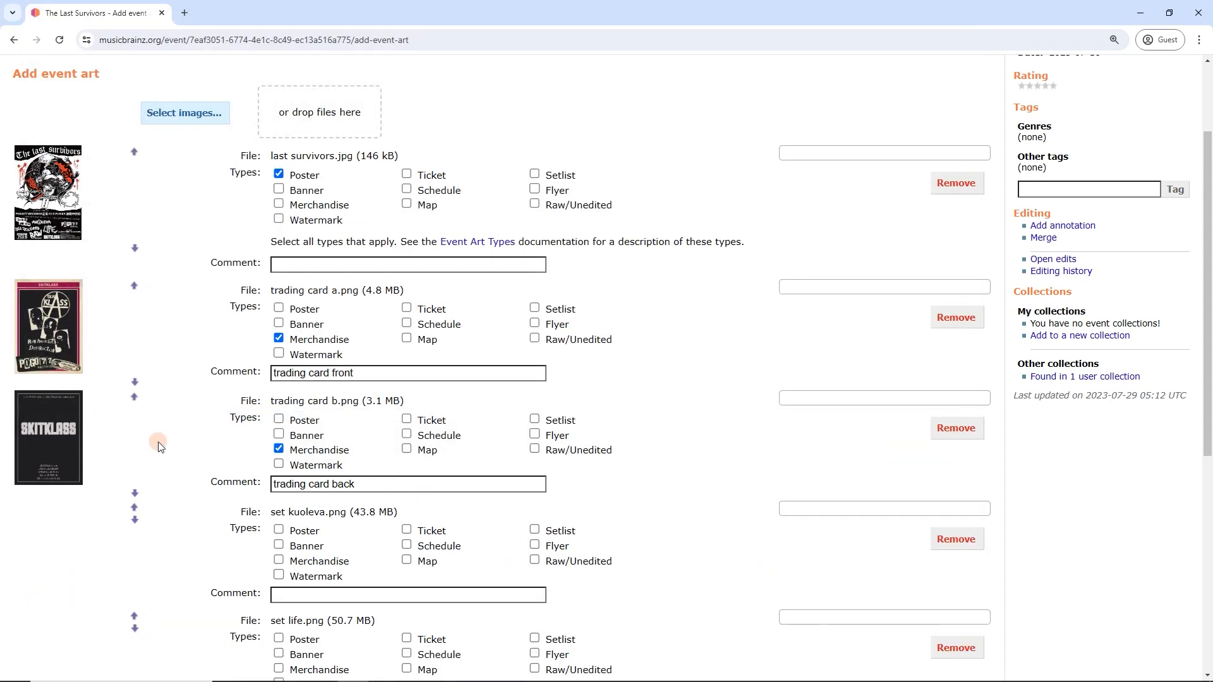
# Step: Assign the Setlist type to the set kuoleva.png, set life.png and set skitklass.png images
pyautogui.scroll(-3, 183, 447)
pyautogui.scroll(2, 178, 451)
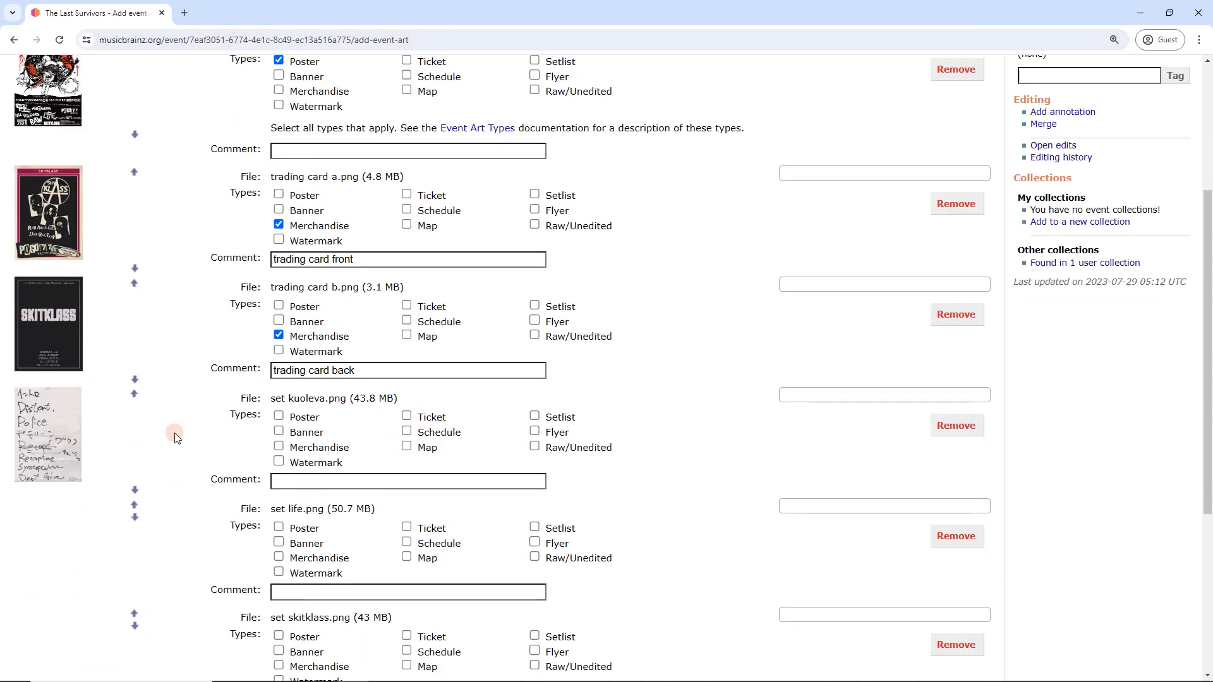
pyautogui.click(556, 418)
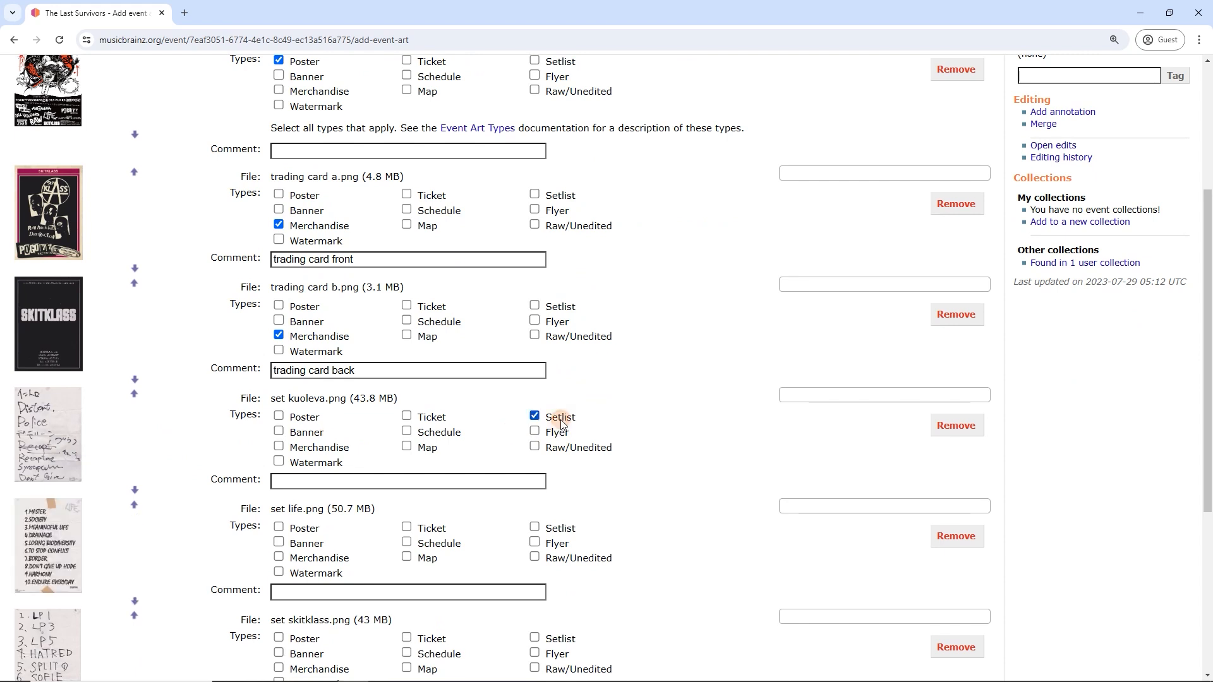
pyautogui.scroll(-1, 588, 442)
pyautogui.click(557, 495)
pyautogui.scroll(-2, 559, 496)
pyautogui.scroll(-1, 568, 491)
pyautogui.click(555, 452)
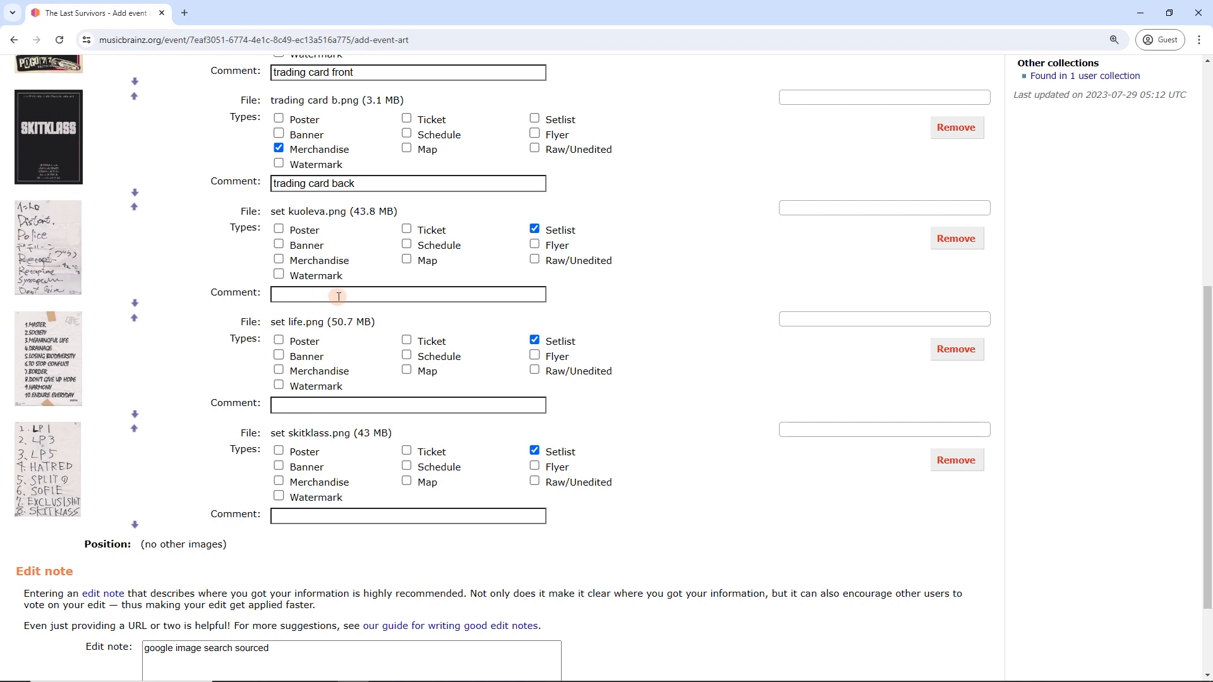
# Step: Comment the three setlist images as "Kuoleva setlist", "Life setlist" and "Skitklass setlist" respectively
pyautogui.click(339, 297)
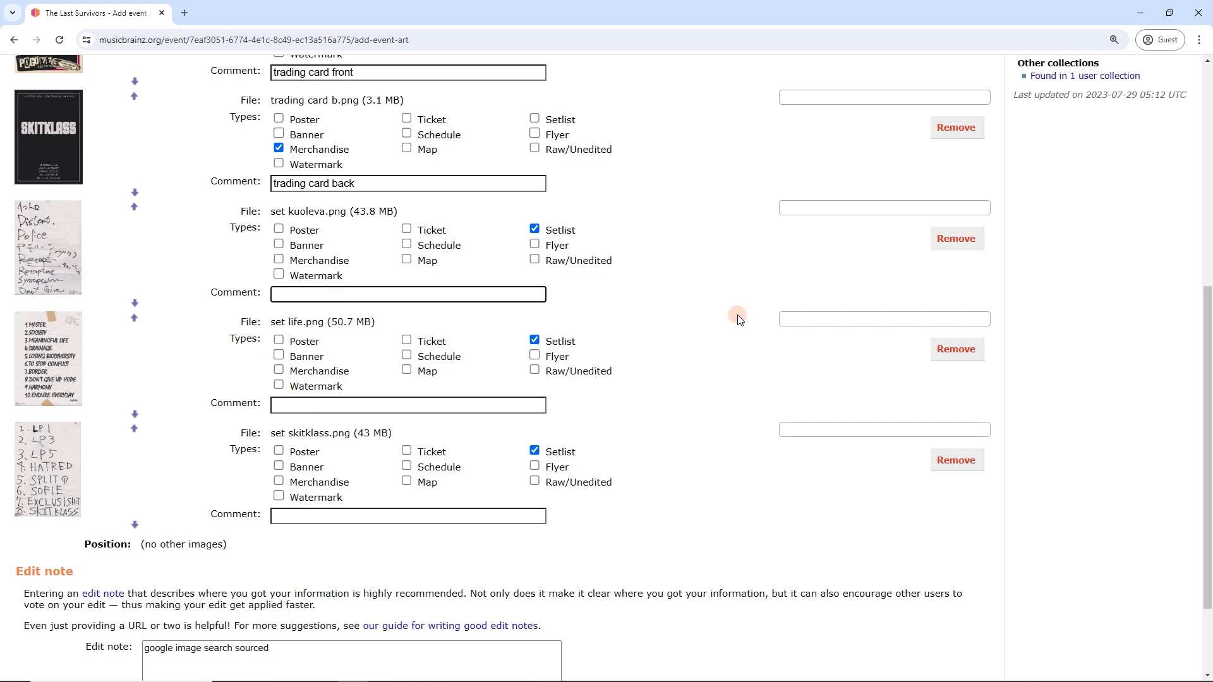
pyautogui.write('Kuoleva setlist')
pyautogui.click(316, 405)
pyautogui.write('Life setlist')
pyautogui.click(319, 517)
pyautogui.write('Skitklass setlist')
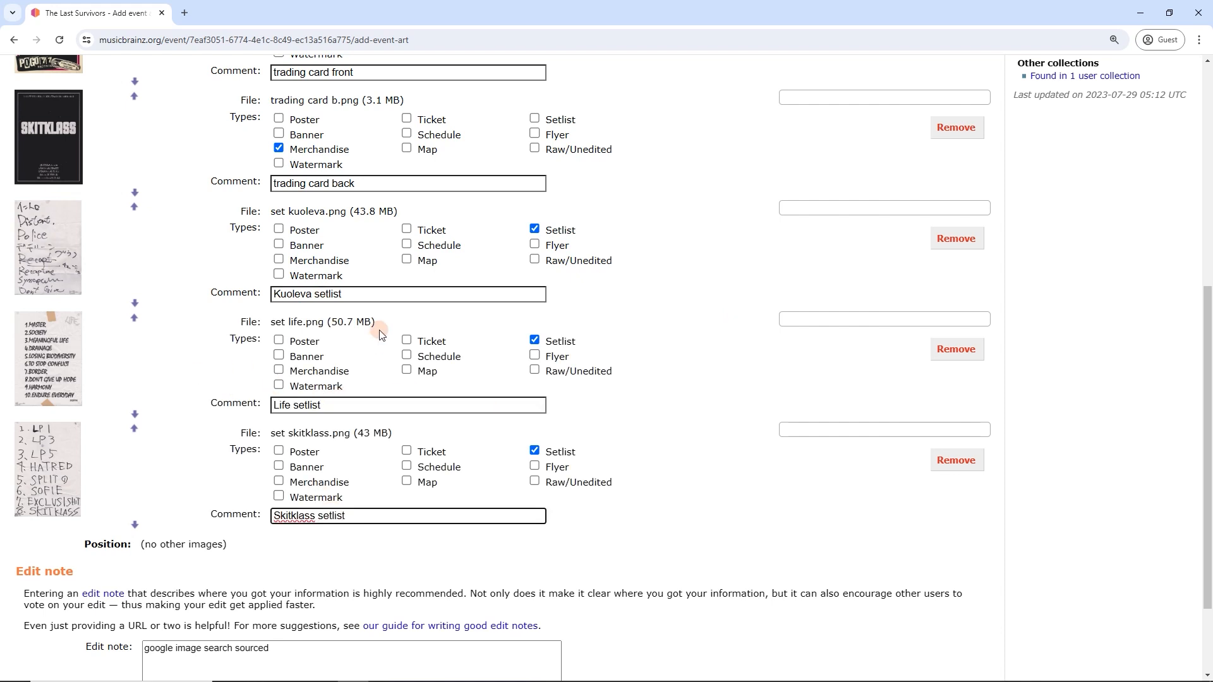
pyautogui.click(344, 324)
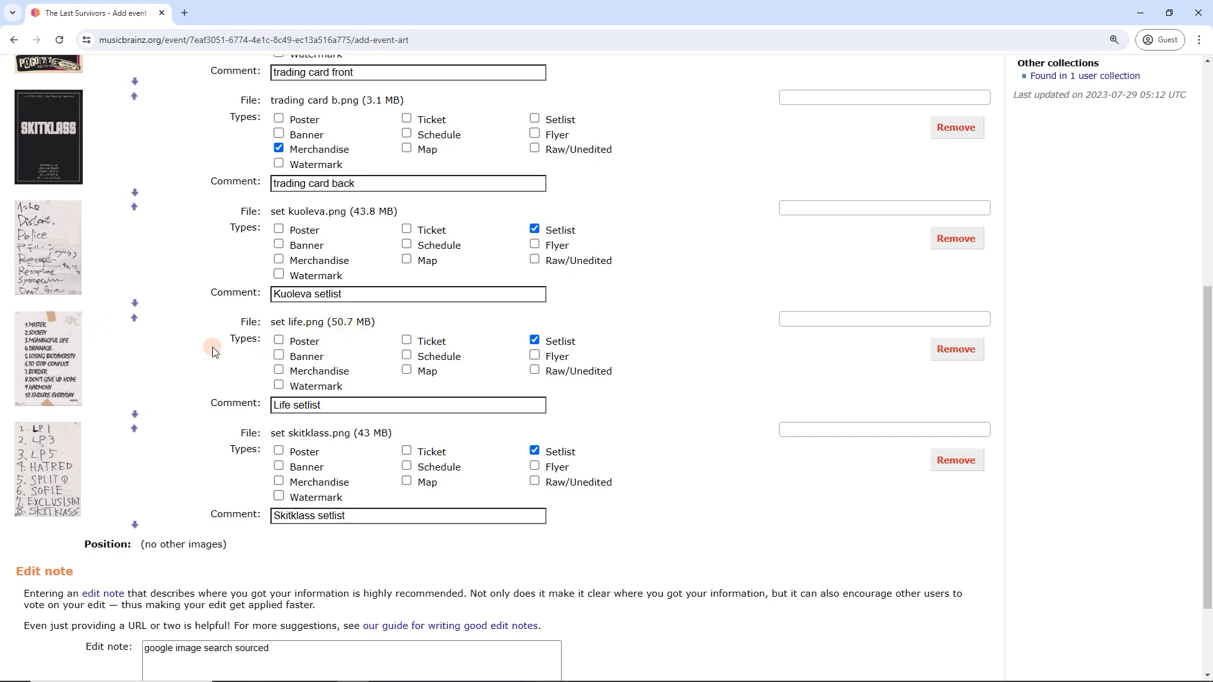
# Step: Swap trading card b.png with set kuoleva.png in the image order and restore the original order
pyautogui.scroll(1, 220, 365)
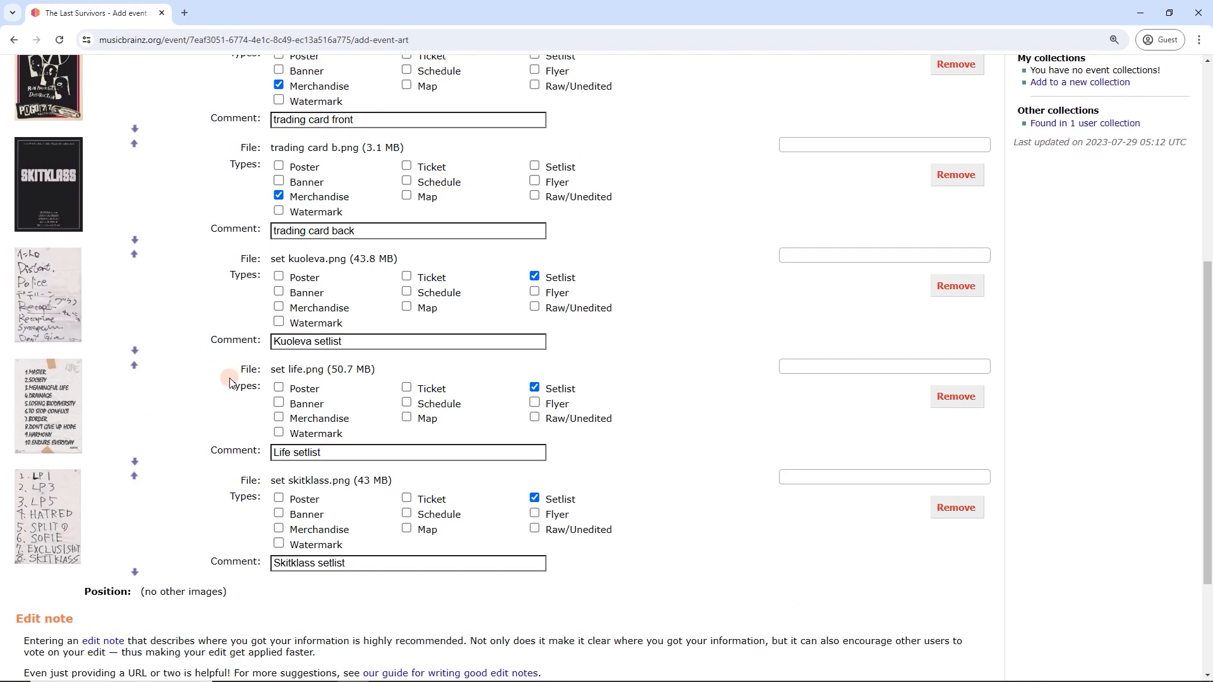
pyautogui.scroll(1, 228, 376)
pyautogui.scroll(1, 228, 385)
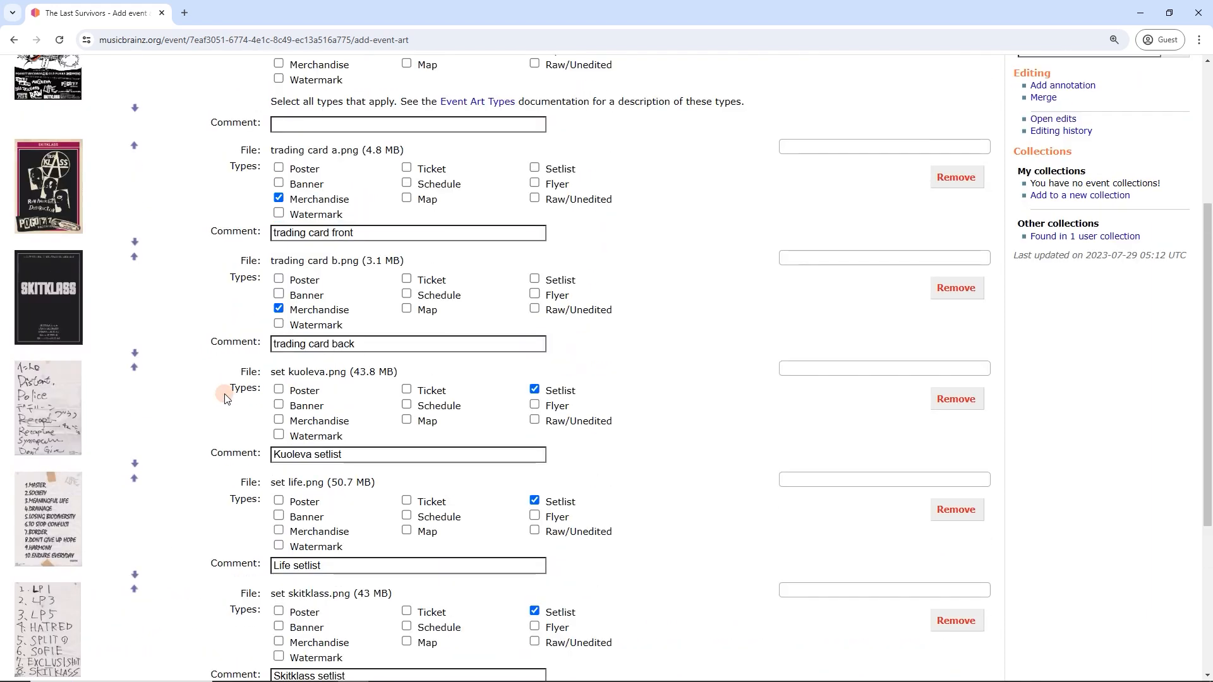
pyautogui.scroll(-1, 163, 356)
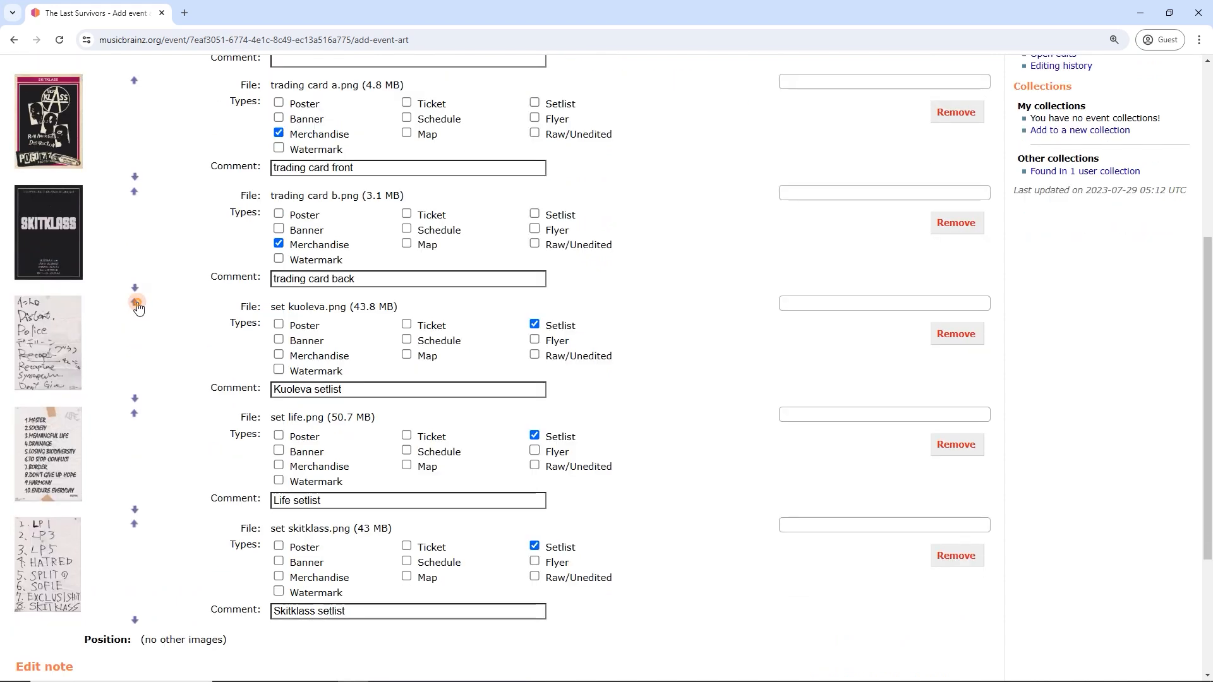
pyautogui.click(134, 288)
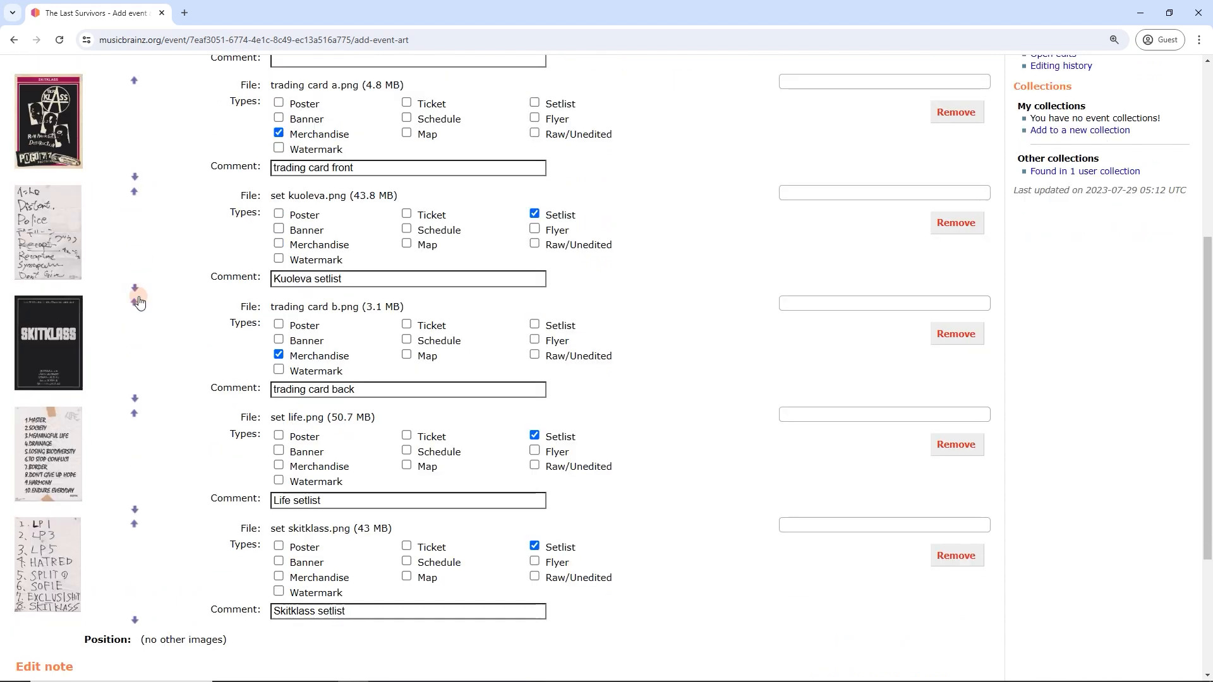
pyautogui.click(134, 287)
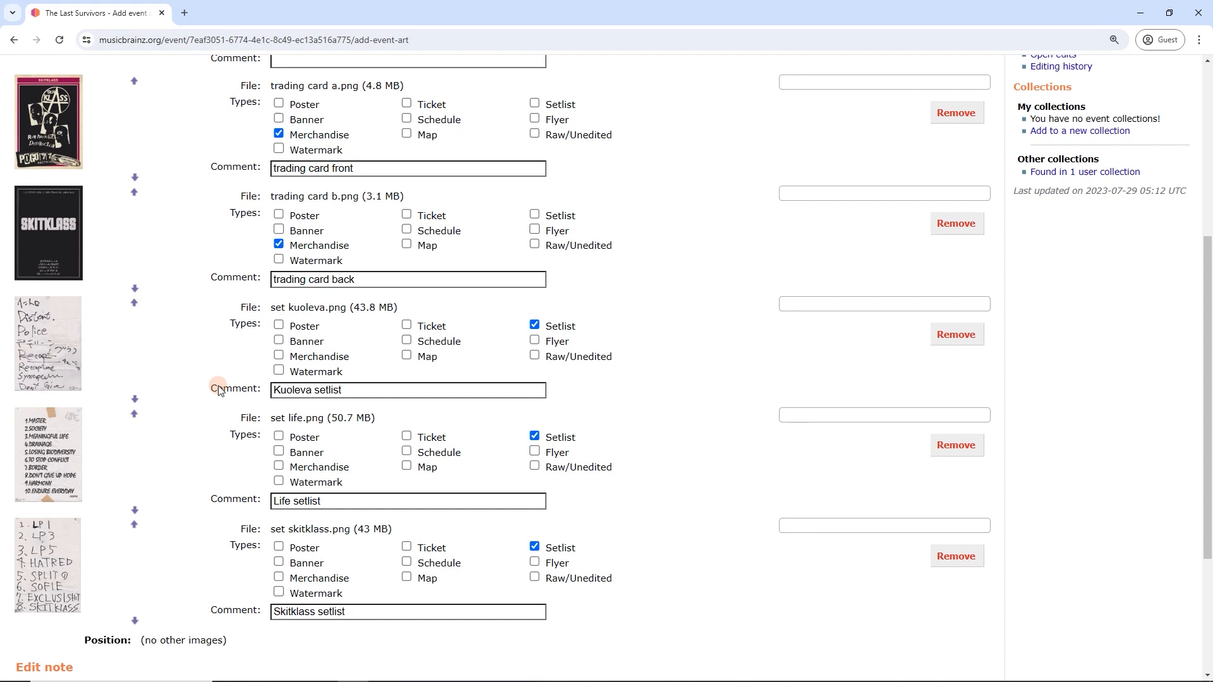
pyautogui.scroll(5, 214, 393)
pyautogui.moveTo(91, 332); pyautogui.dragTo(8, 324)
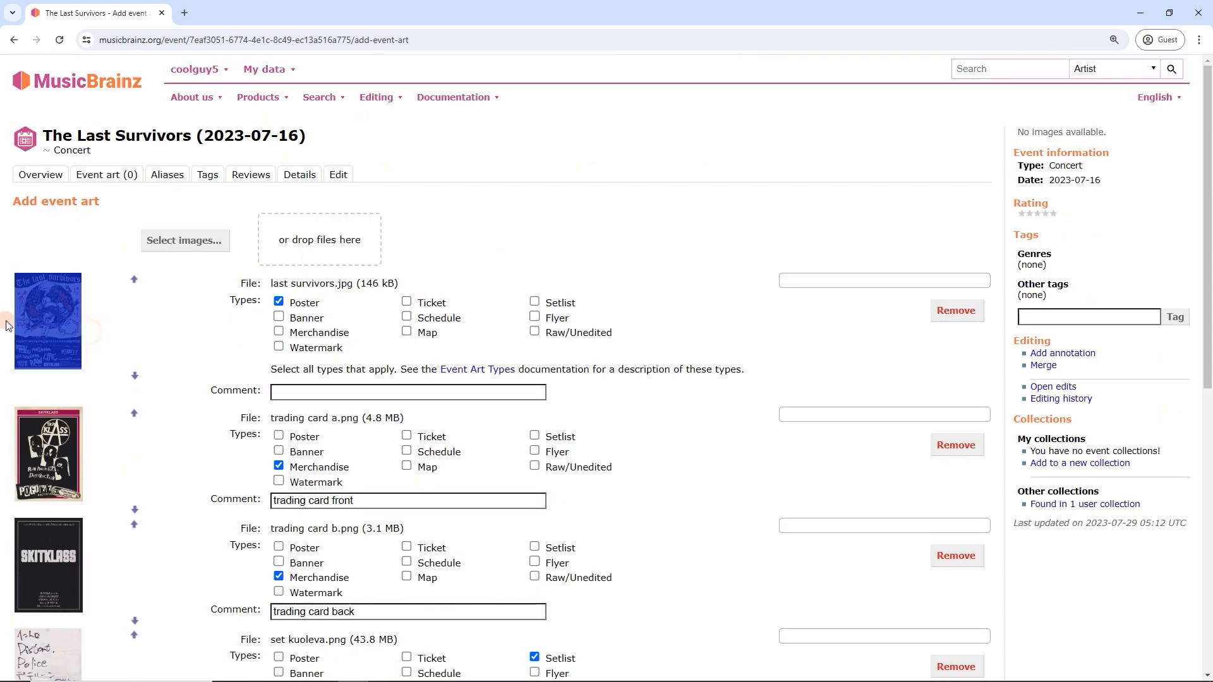
# Step: Enter the edit note "google image search sourced poster", "trading card came free with ticket entry" and "setlists scanned by me" on separate lines
pyautogui.click(168, 329)
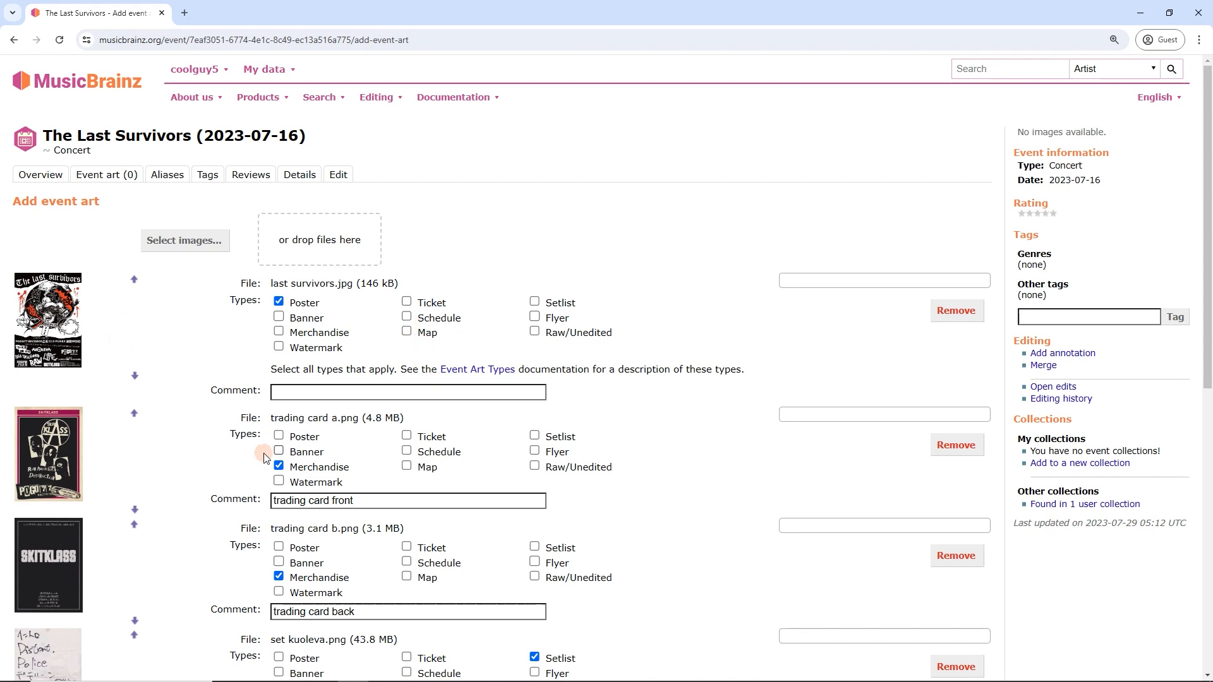
pyautogui.scroll(-5, 297, 505)
pyautogui.scroll(-4, 310, 499)
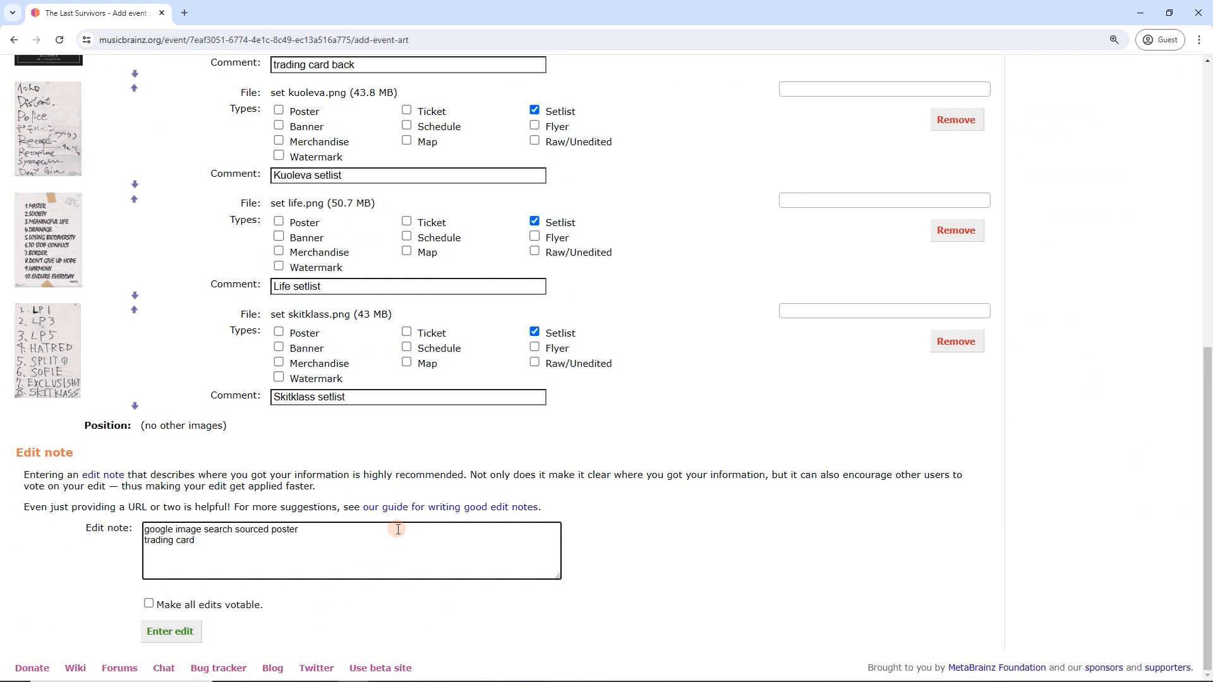
pyautogui.write('came')
pyautogui.write(' free with ticket entry ')
pyautogui.write('setlists')
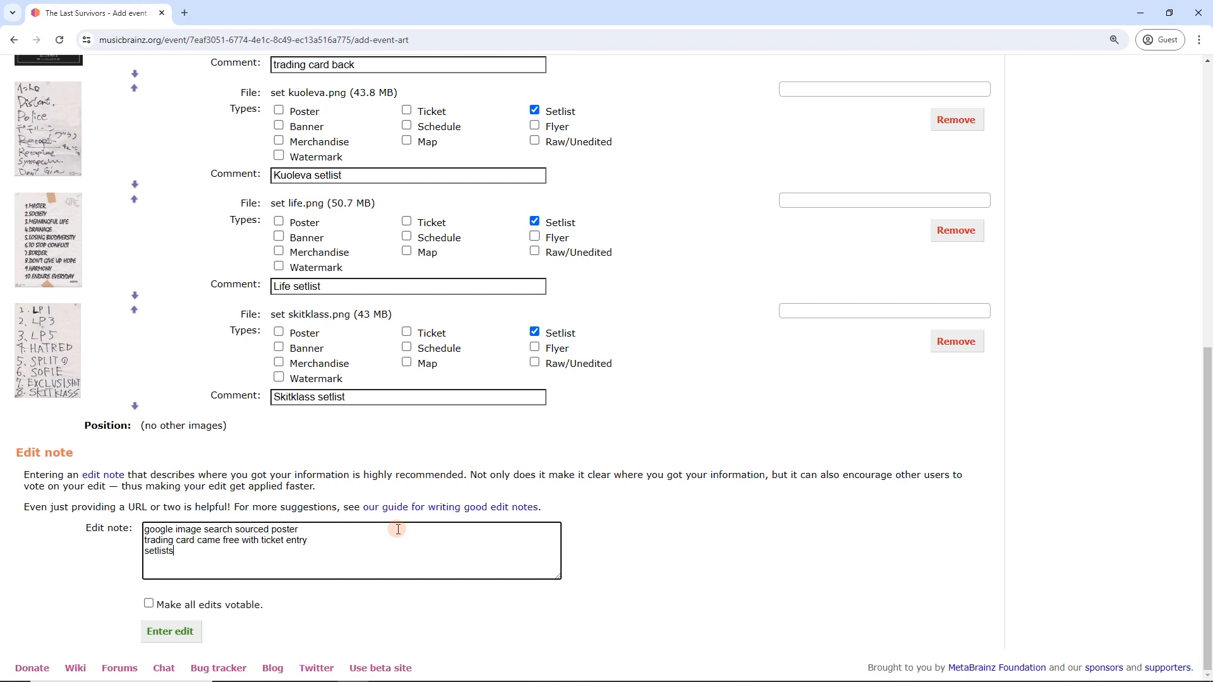
pyautogui.write(' scanned by me')
# Step: Check the image entries once more, submit the event art edit and follow the upload progress of the images
pyautogui.scroll(6, 235, 480)
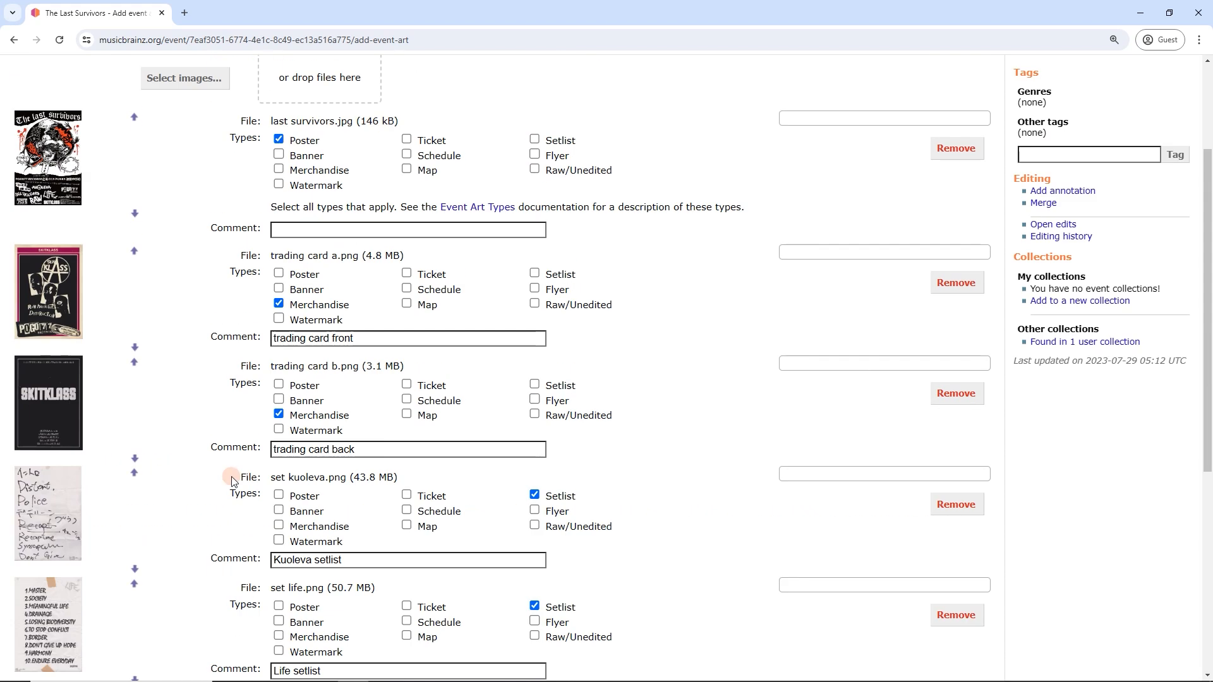
pyautogui.scroll(-6, 238, 480)
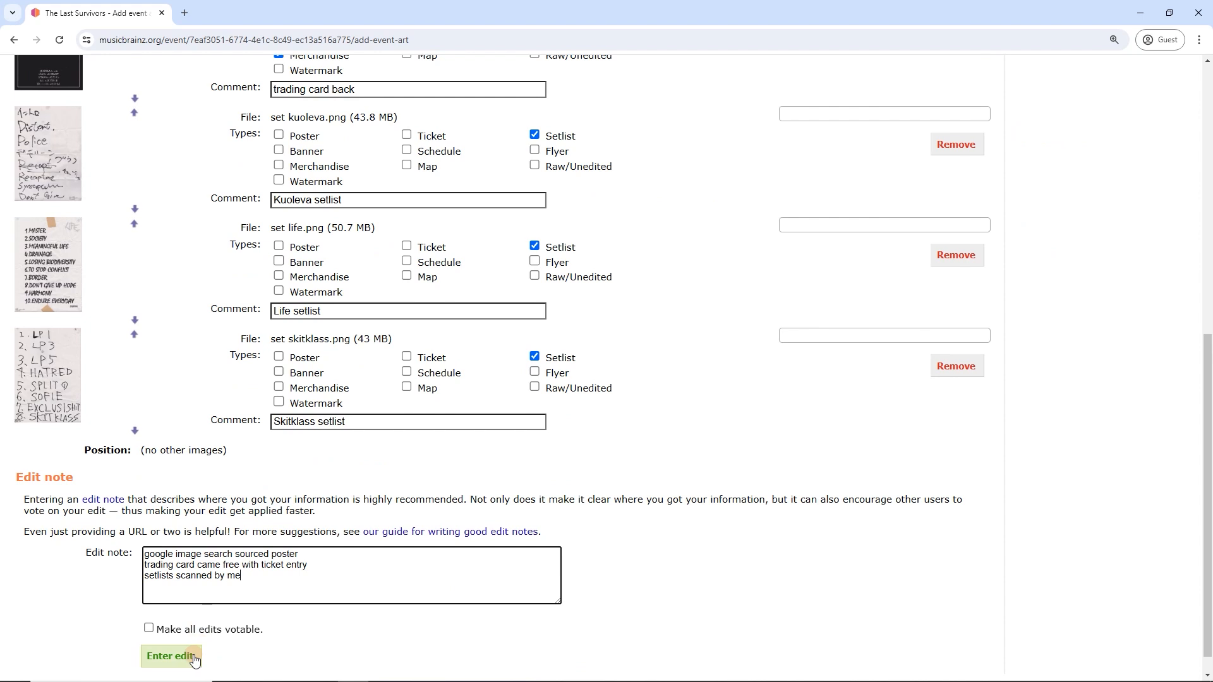
pyautogui.click(172, 656)
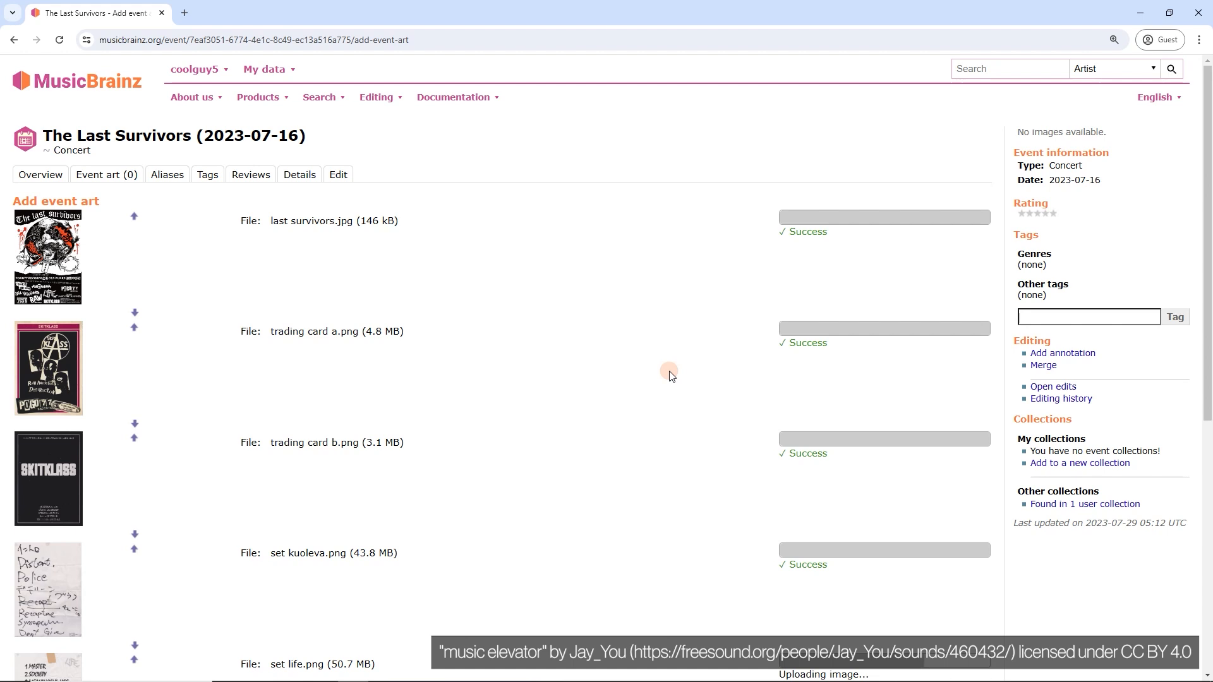
pyautogui.scroll(-6, 670, 375)
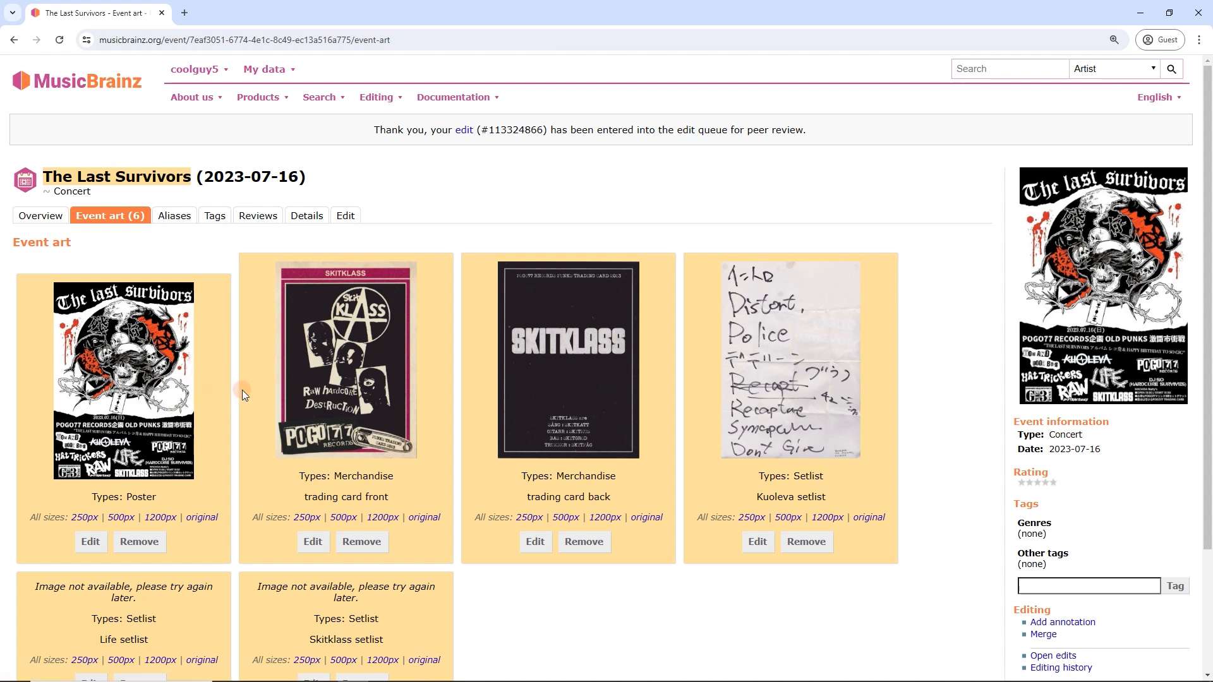
# Step: Examine the uploaded event art, including the unavailable Life and Skitklass setlist images, and view the event's open edits
pyautogui.scroll(-1, 243, 395)
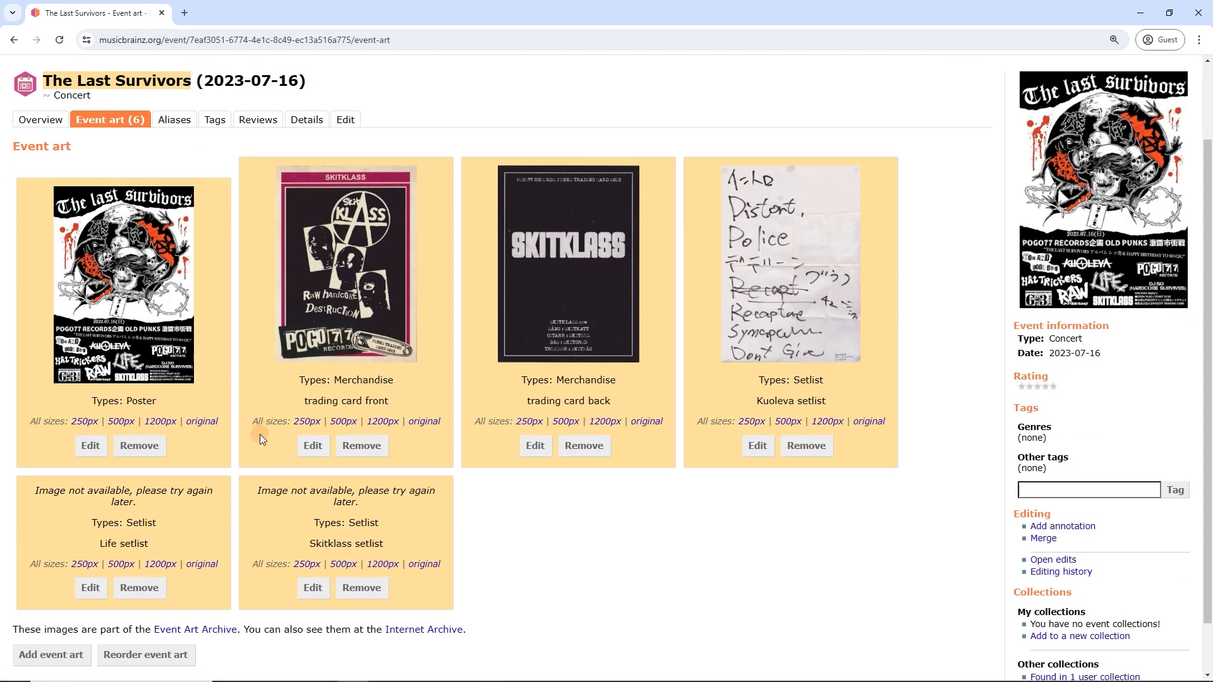
pyautogui.moveTo(33, 495); pyautogui.dragTo(173, 505)
pyautogui.click(169, 506)
pyautogui.scroll(-1, 966, 442)
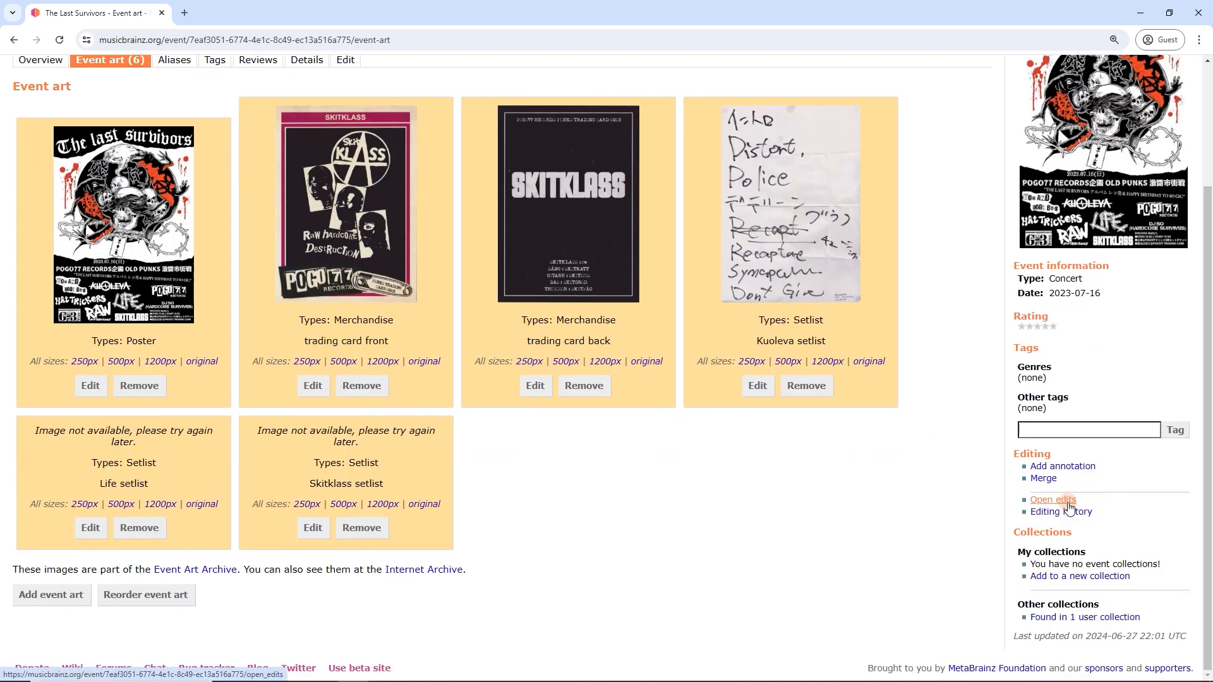
pyautogui.click(1068, 503)
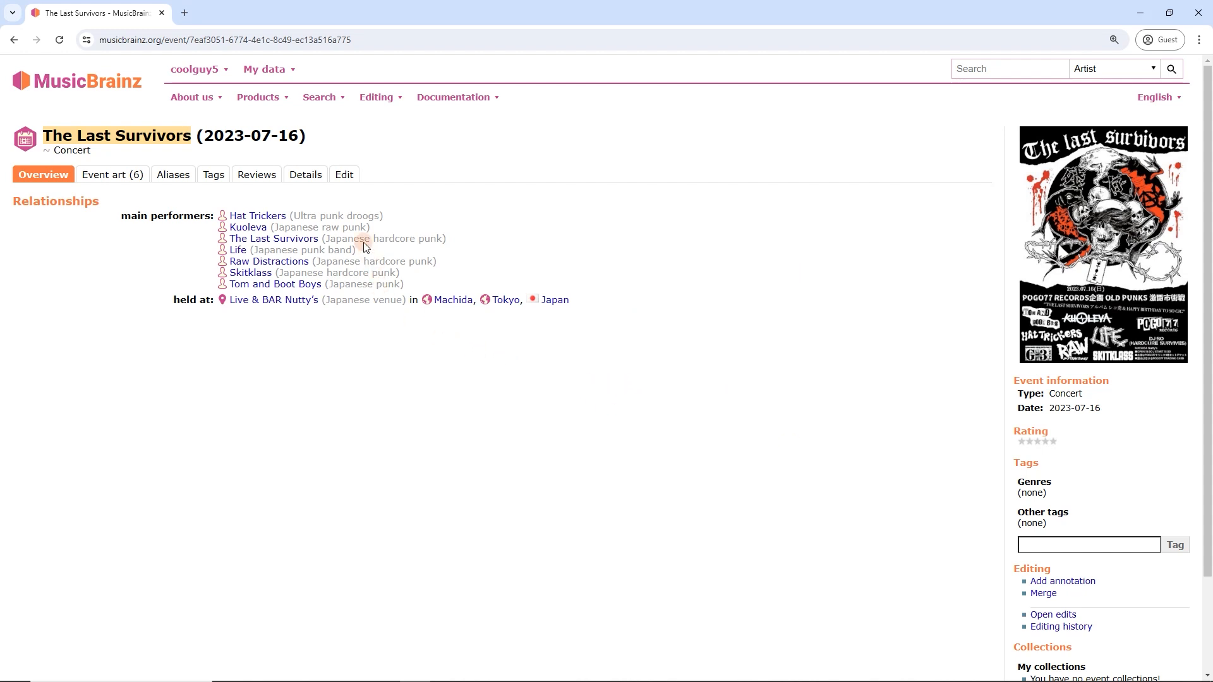
# Step: Open the event for editing and start a new artist relationship with Test (Polish hard rock band) as the artist
pyautogui.click(345, 175)
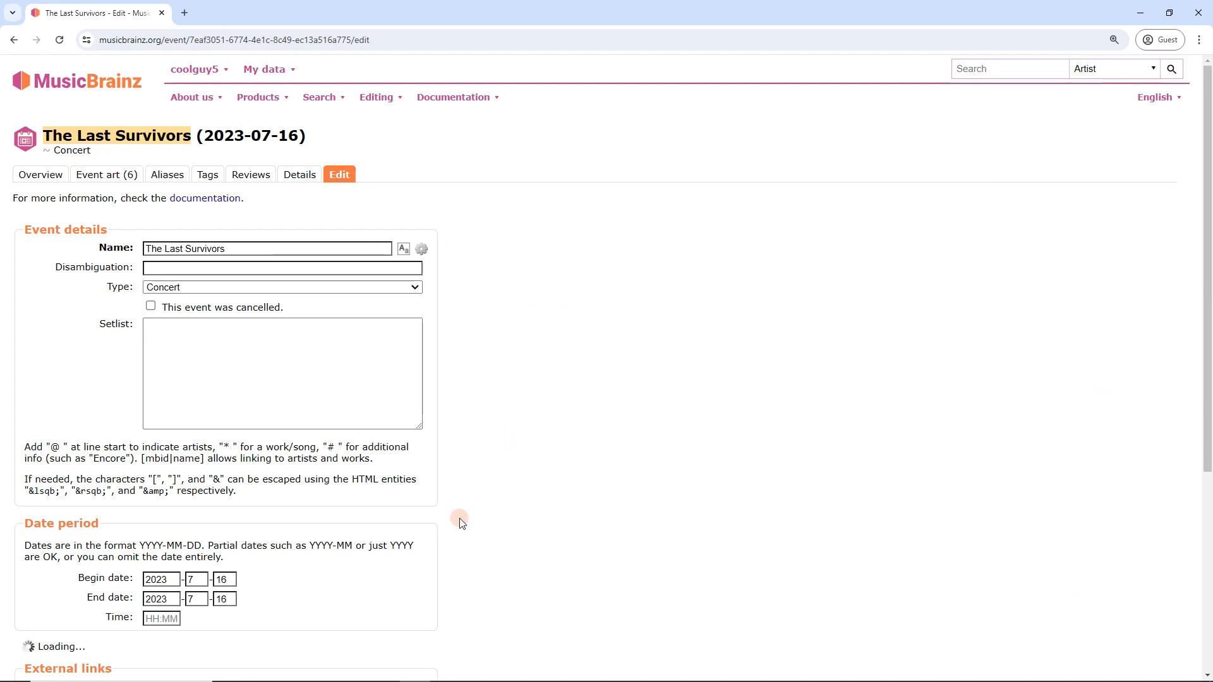
pyautogui.scroll(-5, 152, 562)
pyautogui.click(147, 431)
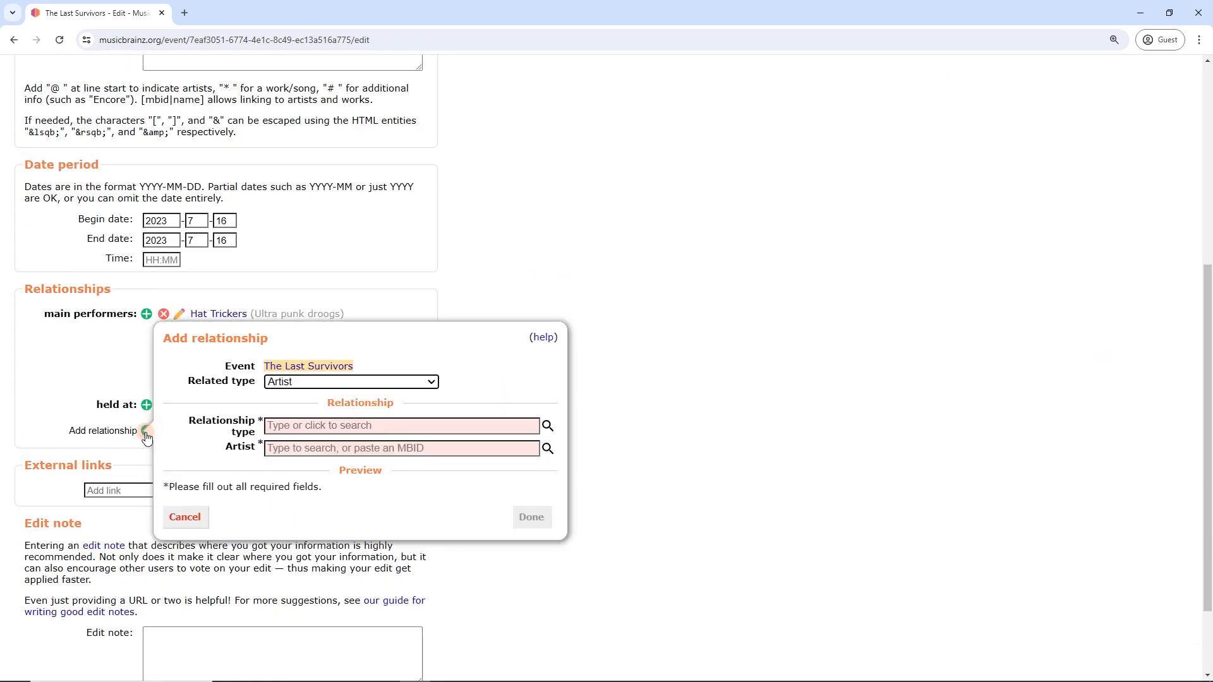
pyautogui.click(319, 449)
pyautogui.write('test')
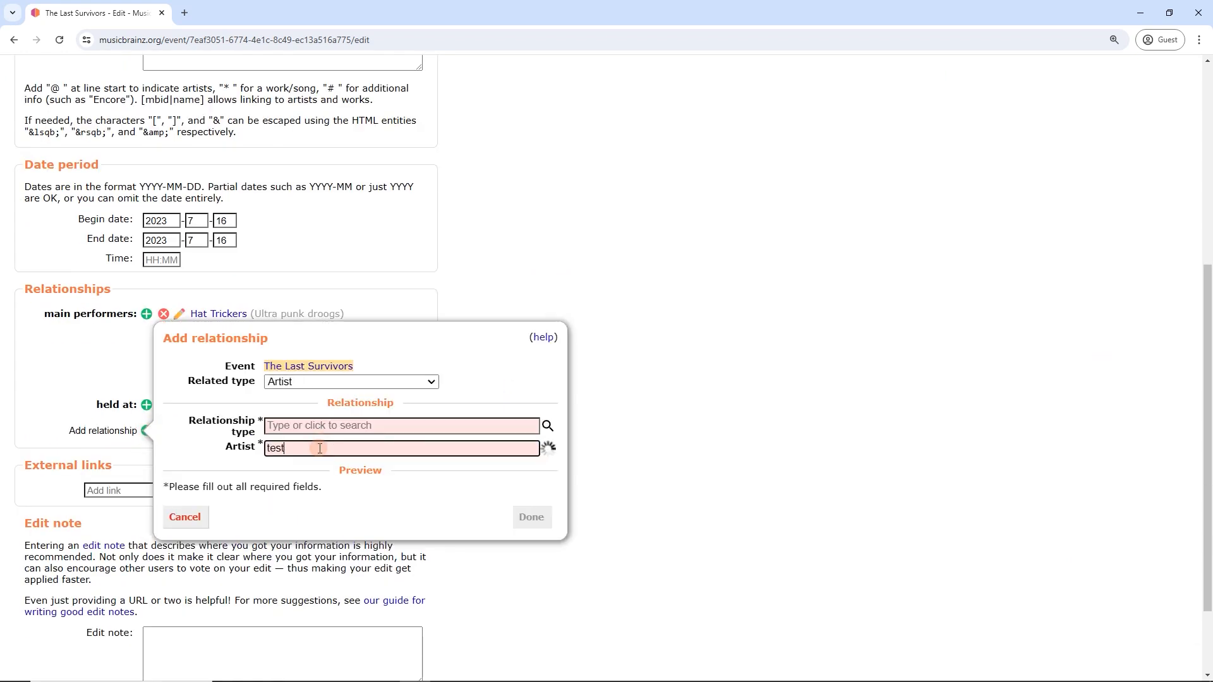
pyautogui.click(364, 509)
# Step: Choose artwork as the relationship type for the artist Test and add the relationship to the event
pyautogui.click(344, 426)
pyautogui.scroll(-3, 424, 442)
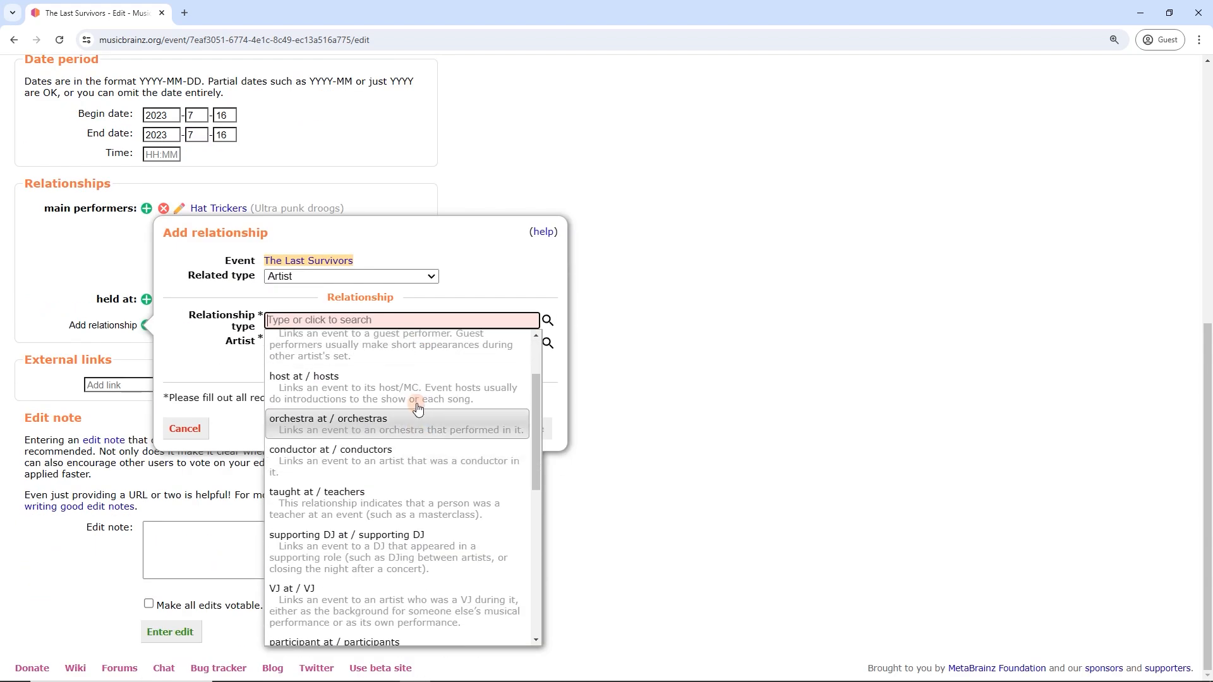
pyautogui.scroll(-2, 424, 480)
pyautogui.scroll(-3, 422, 504)
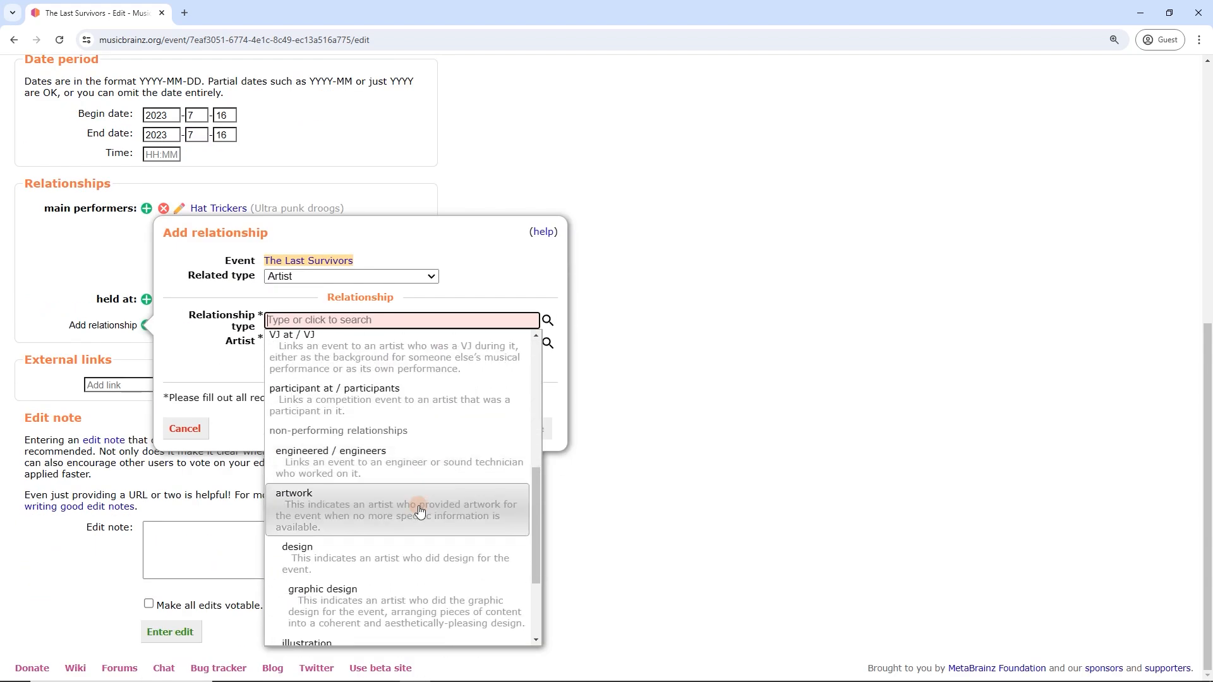
pyautogui.scroll(-1, 403, 471)
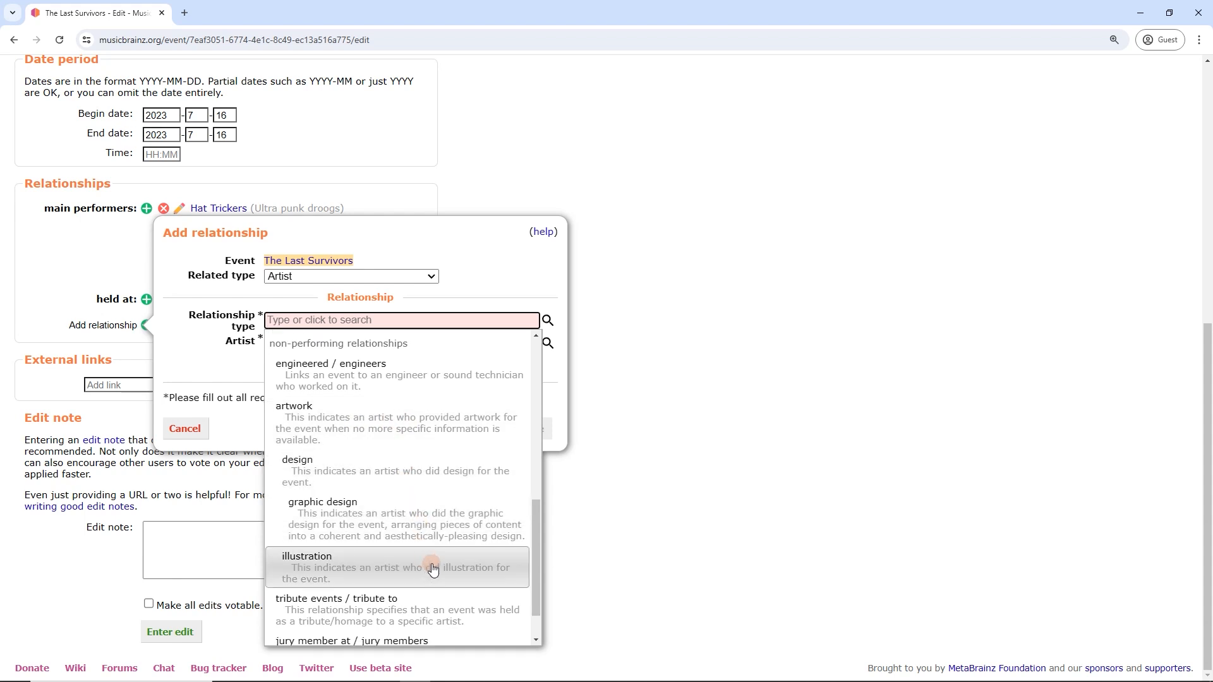
pyautogui.scroll(-1, 433, 556)
pyautogui.scroll(3, 434, 506)
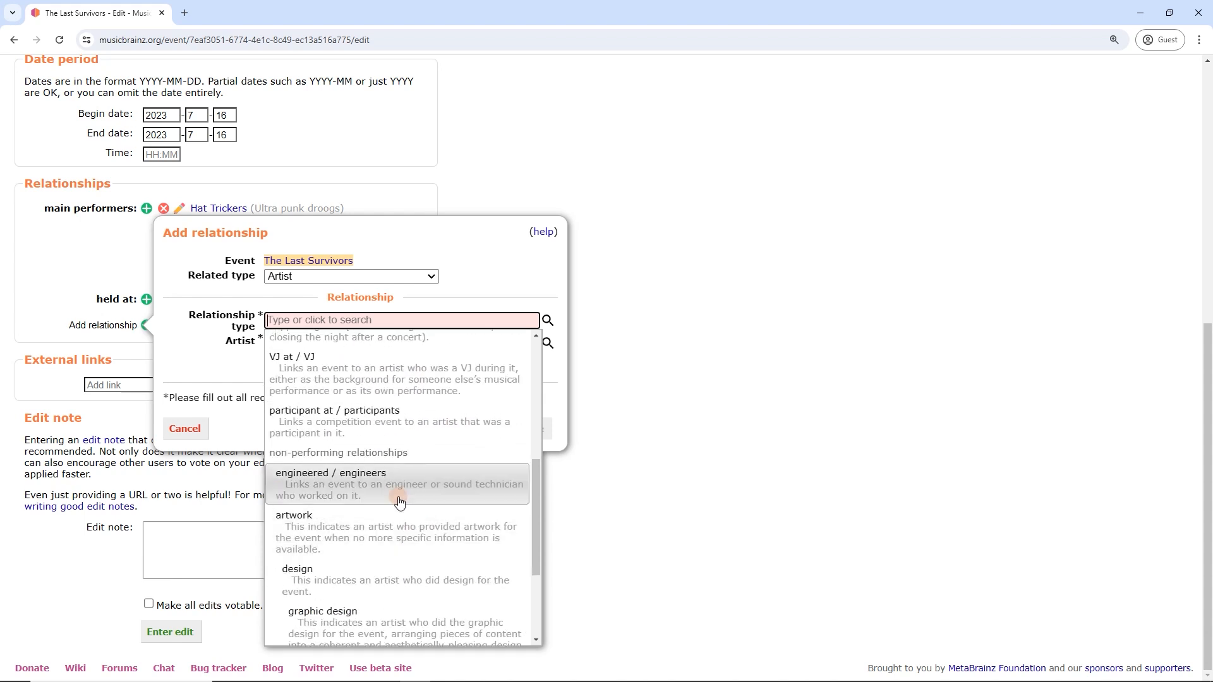
pyautogui.click(411, 536)
pyautogui.click(531, 560)
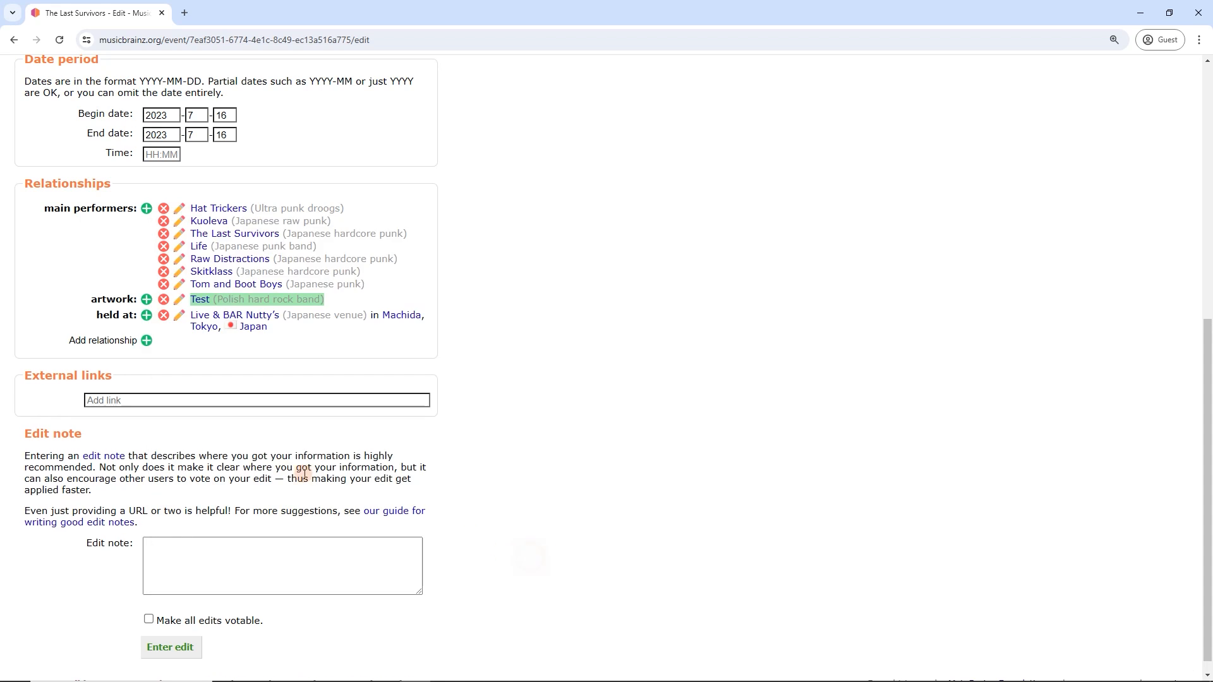
# Step: Enter "test" as the edit note for the relationship change
pyautogui.click(191, 558)
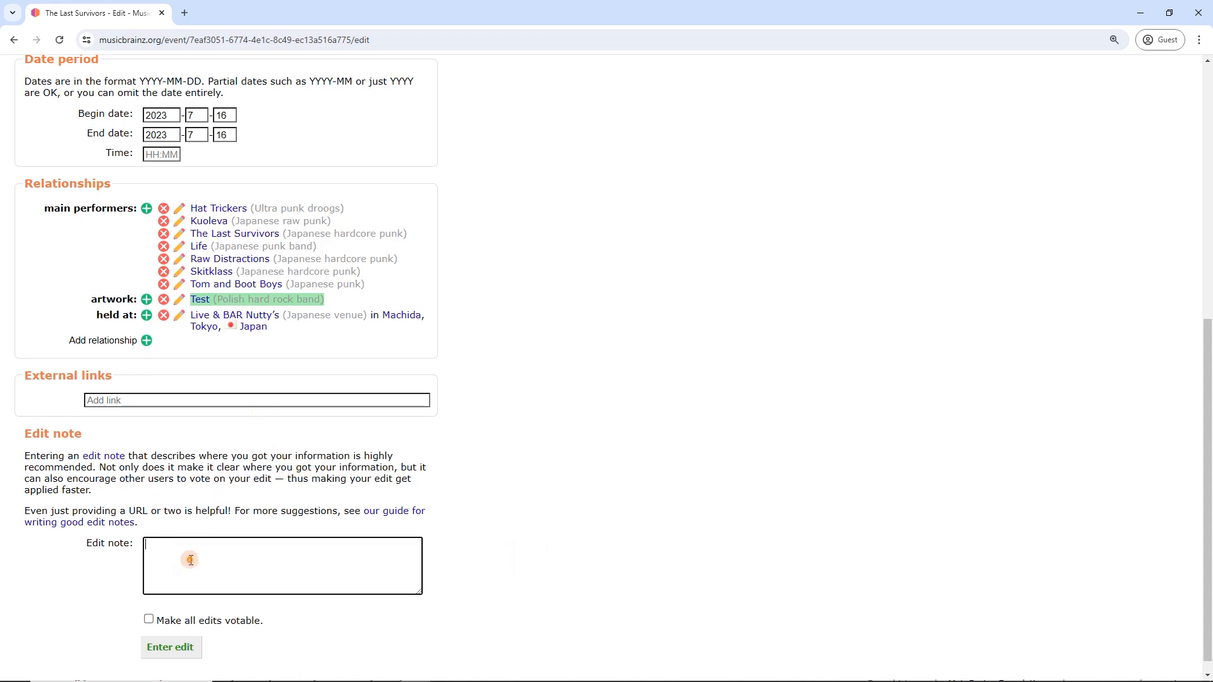
pyautogui.write('test')
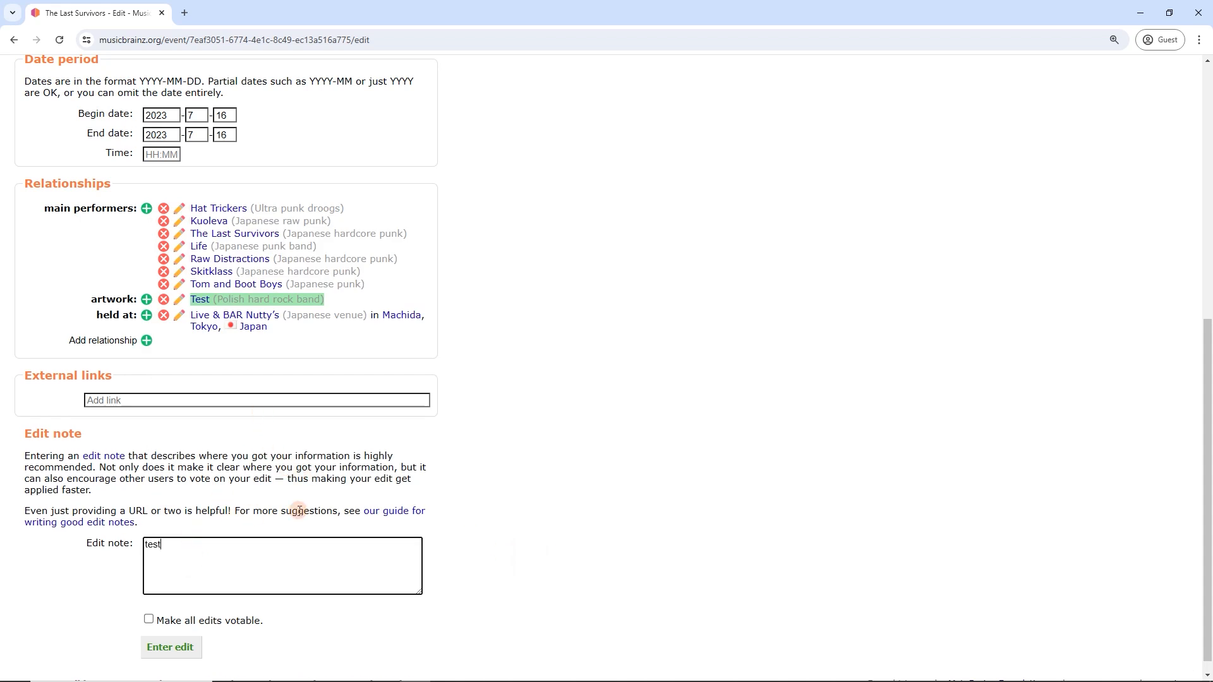